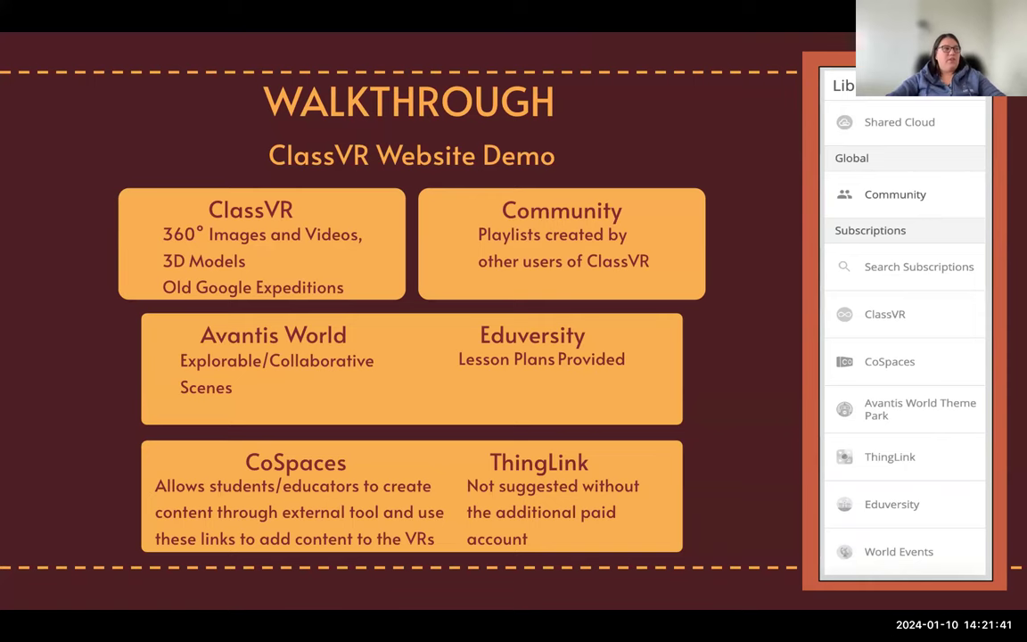
Exit the slideshow to the 'WALKTHROUGH – ClassVR Website Demo' slide in the editor.
key("Escape")
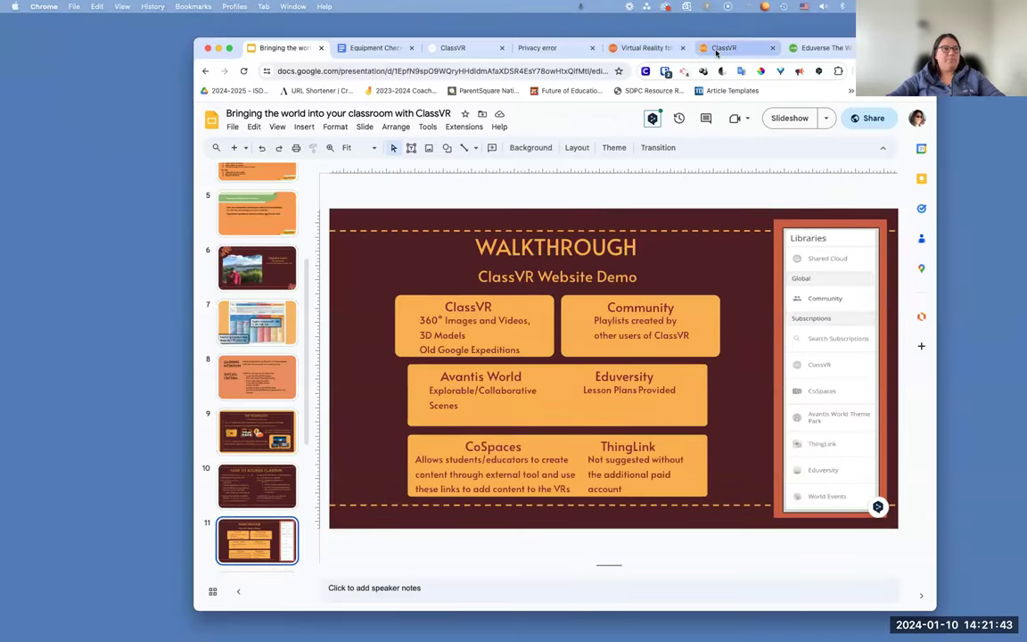
Switch to the ClassVR portal tab and sign in to reach the empty Plan page.
left_click(713, 50)
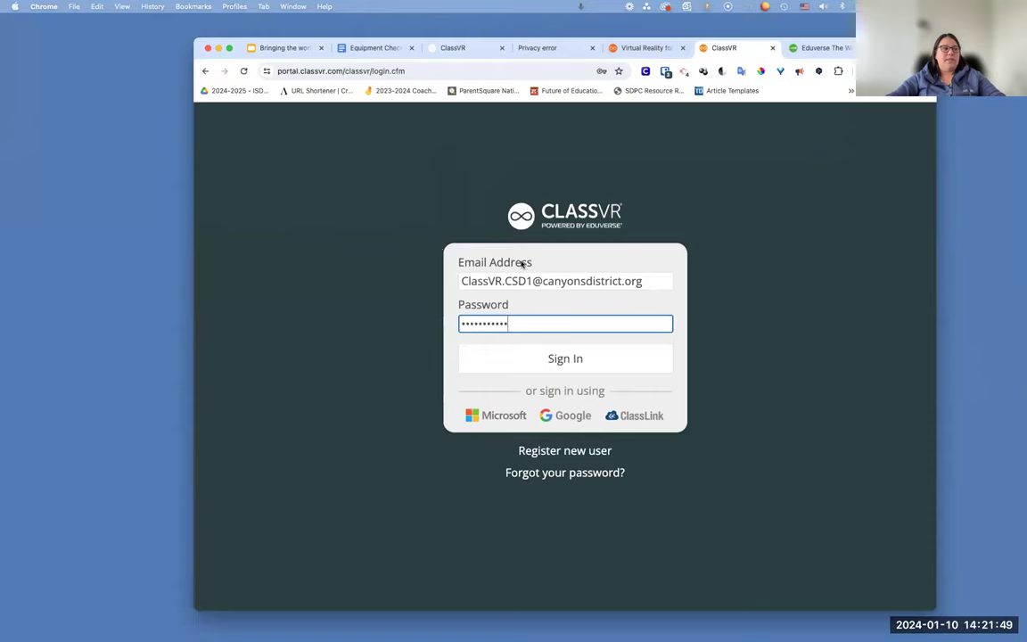
left_click(541, 360)
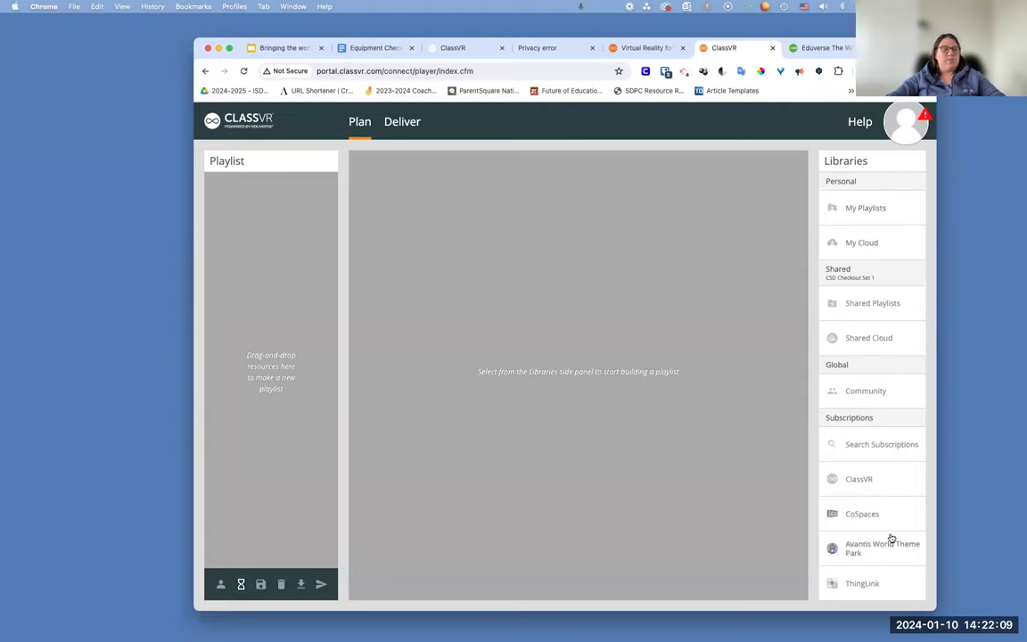
Open the Personal My Playlists library showing UofU Class, Locations, Solar System and Habitats.
scroll(882, 464, "down", 1)
scroll(881, 463, "down", 3)
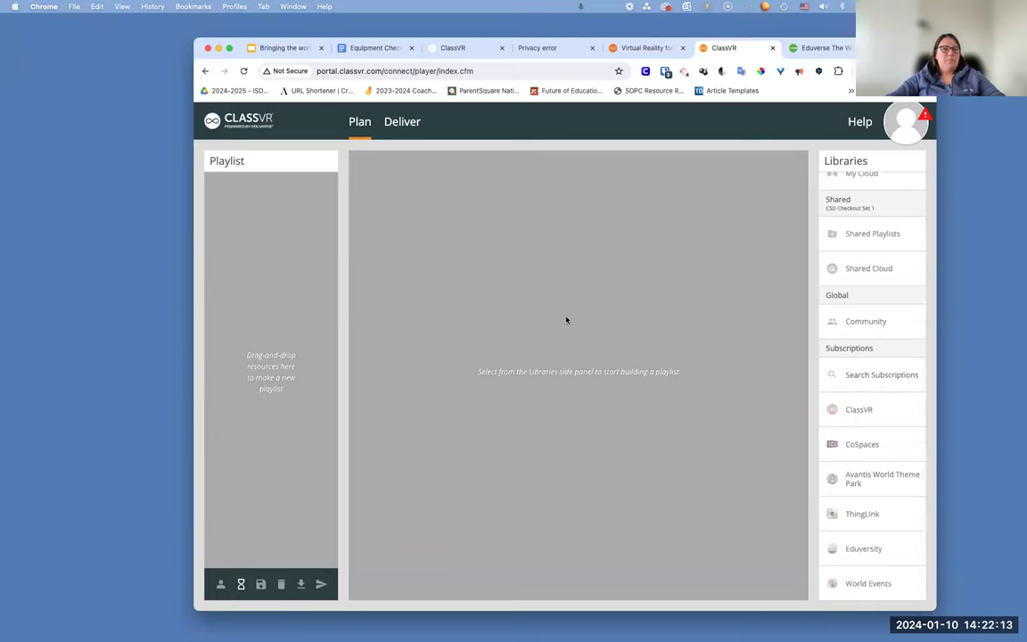
scroll(903, 220, "up", 4)
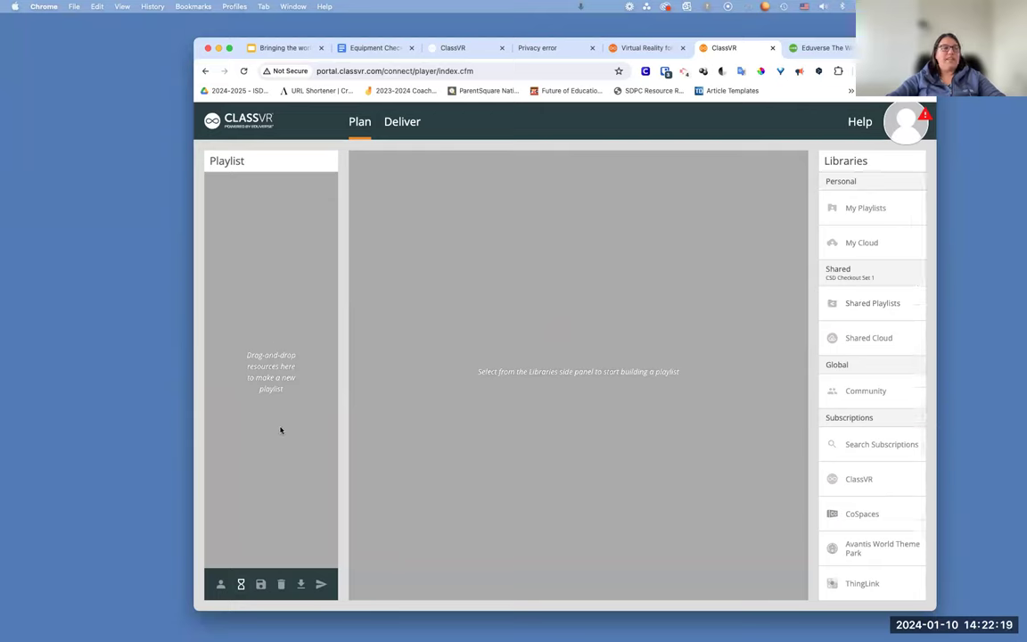
left_click(876, 210)
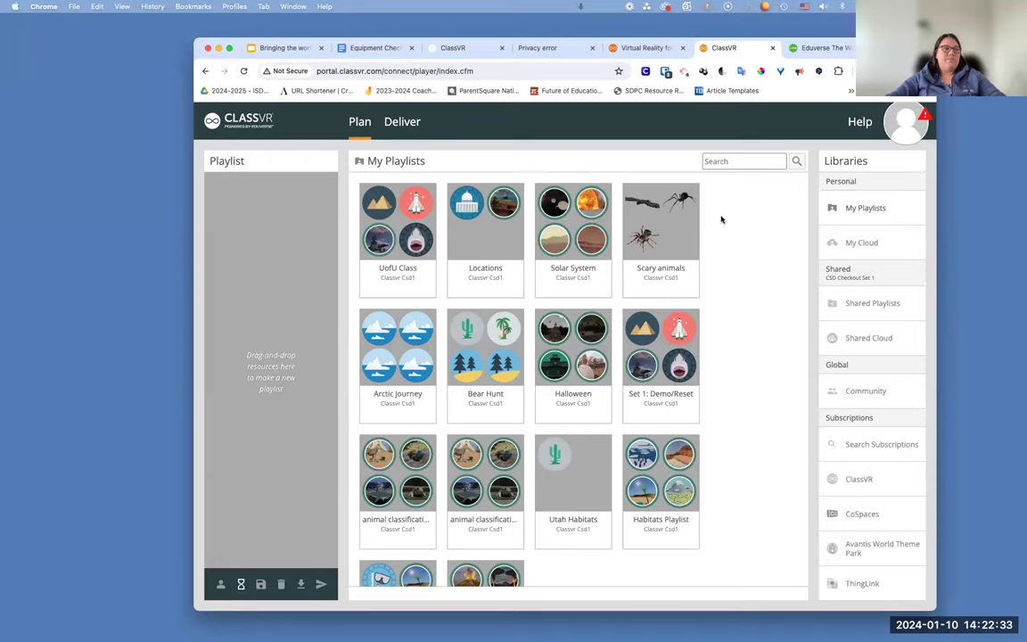
Load the Set 1: Demo/Reset tracks into the playlist.
scroll(722, 262, "down", 1)
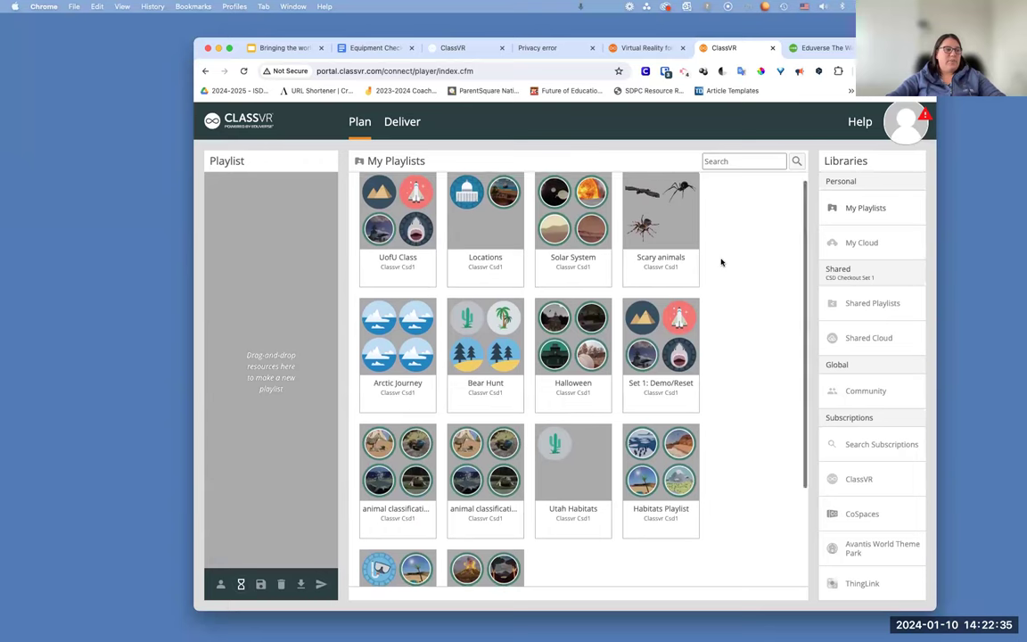
scroll(722, 262, "down", 2)
scroll(722, 262, "down", 5)
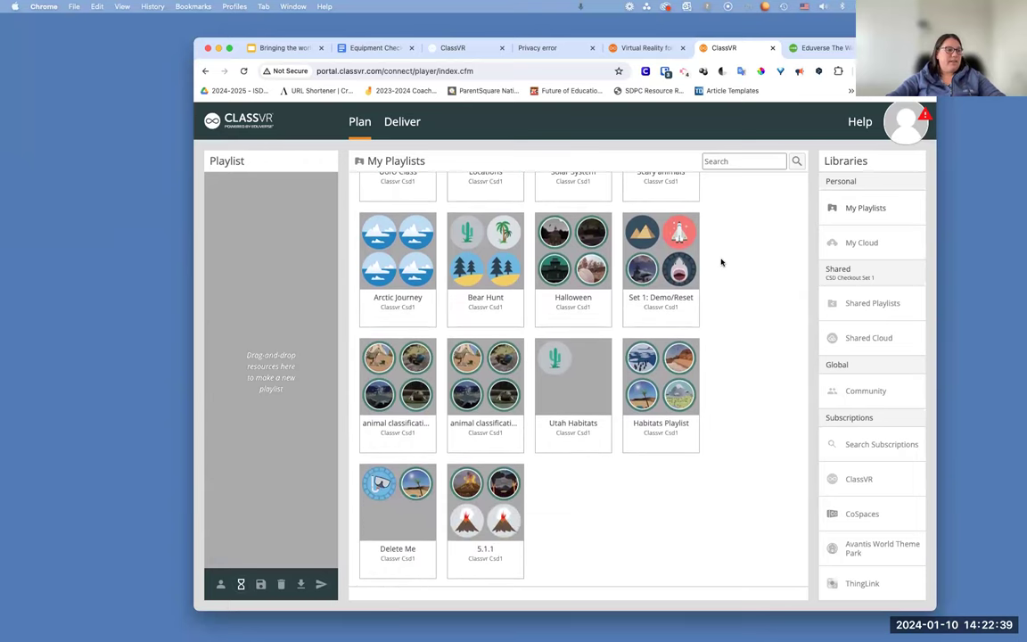
scroll(722, 262, "up", 5)
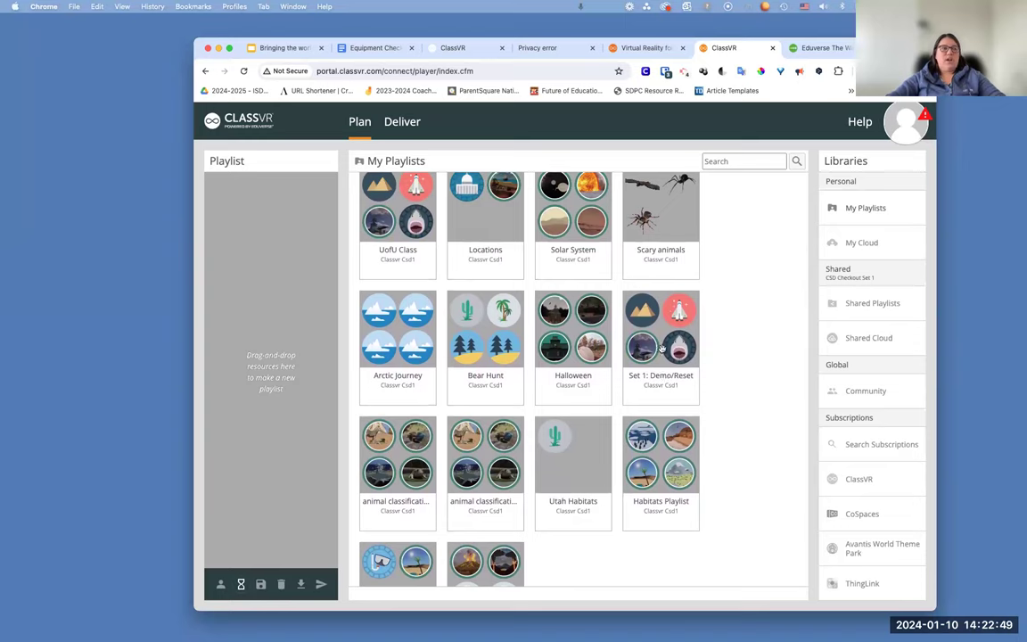
left_click_drag(624, 321, 283, 293)
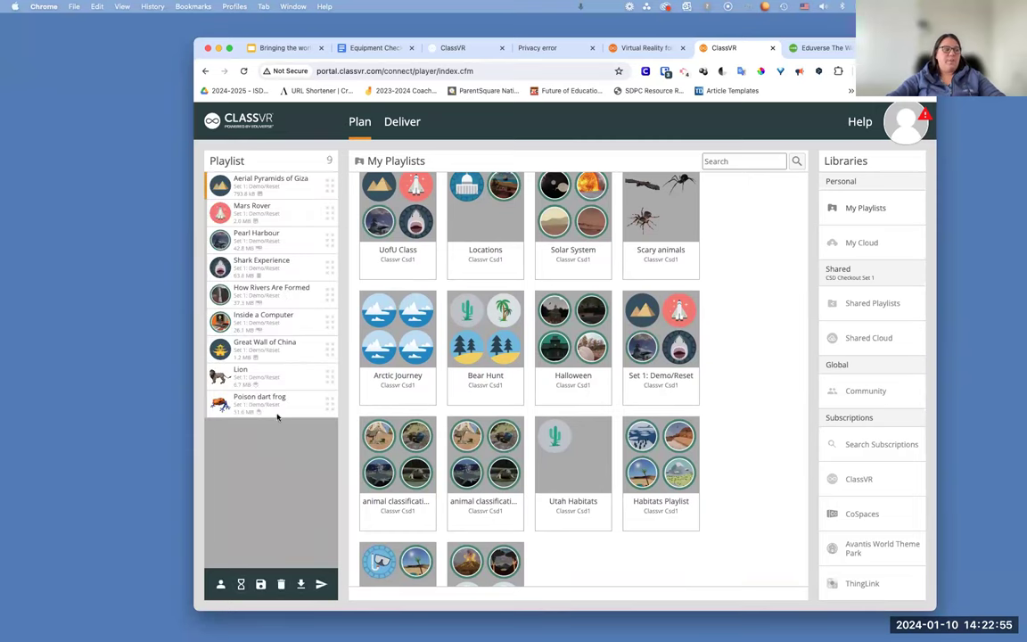
Clear all tracks from the playlist and show the Community Playlists library.
left_click(281, 583)
left_click(602, 175)
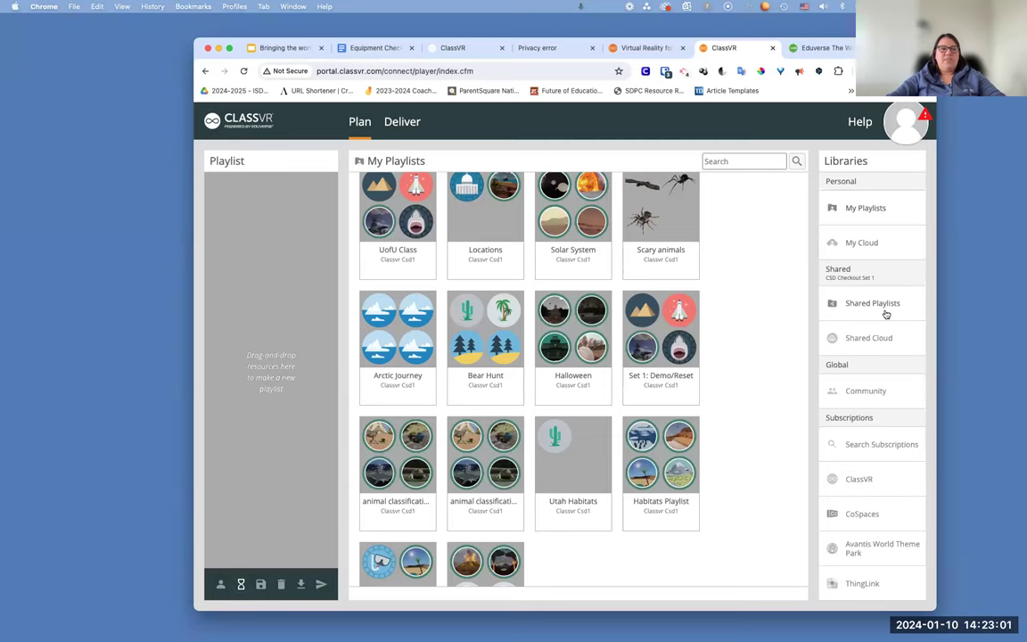
left_click(854, 393)
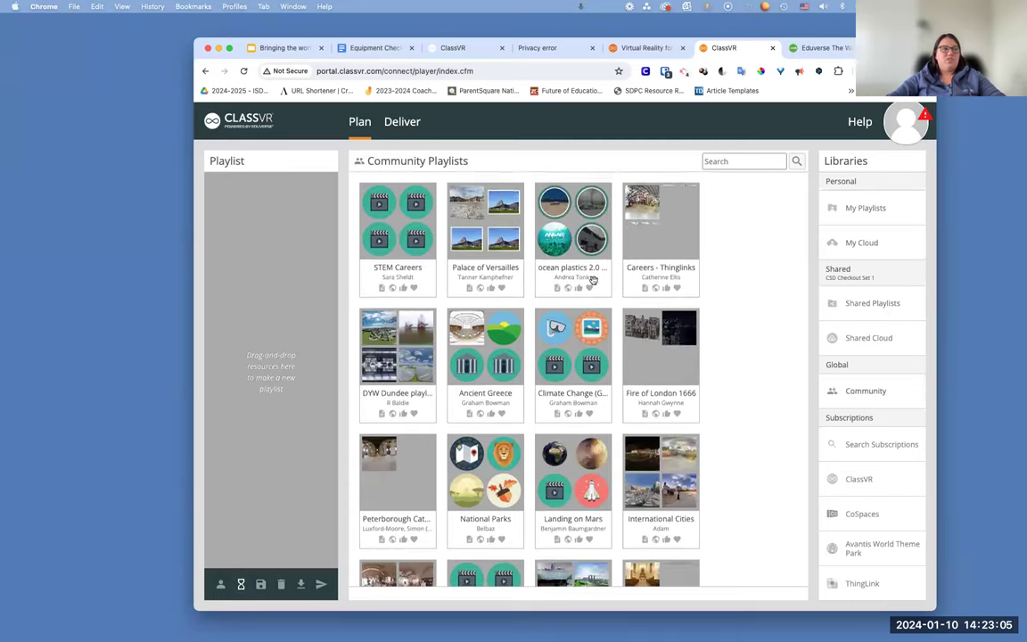
Browse Community Playlists, then show the ClassVR subscription library's subject themes.
scroll(593, 280, "down", 1)
scroll(593, 280, "down", 3)
scroll(593, 280, "down", 3)
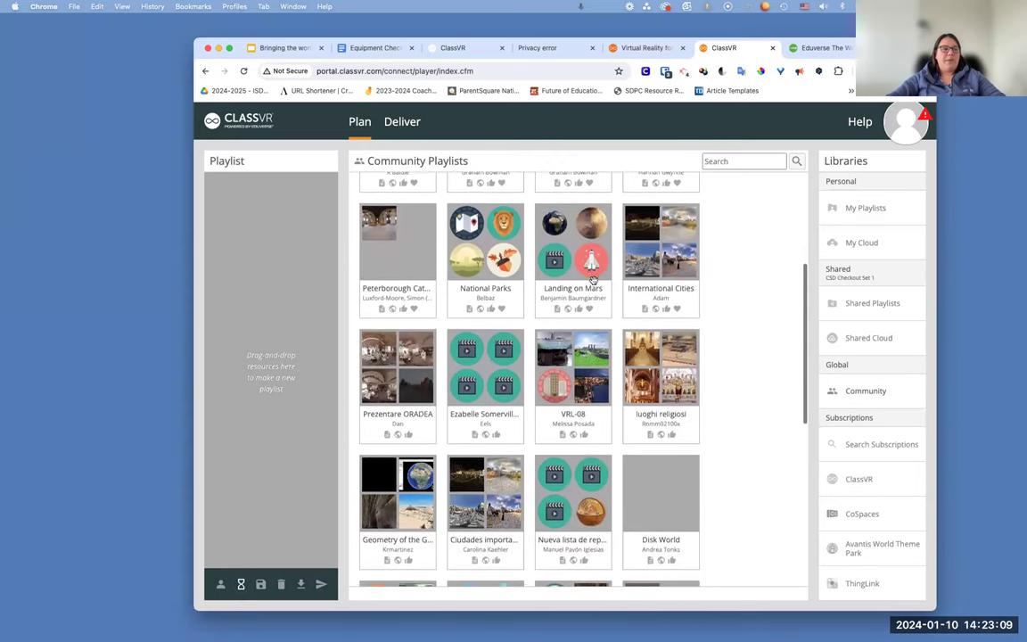
scroll(593, 279, "down", 3)
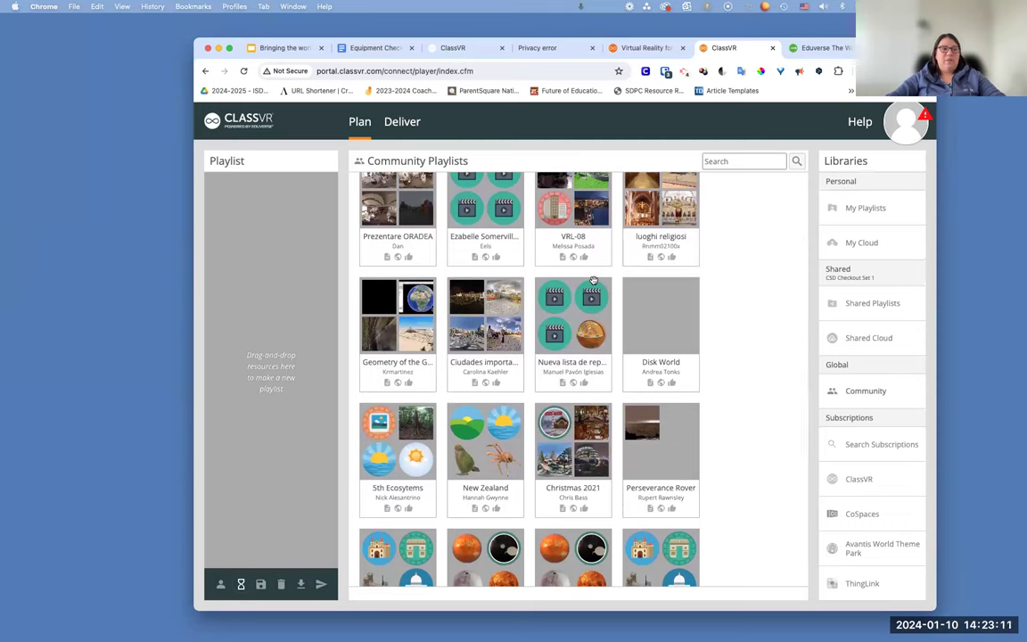
scroll(624, 267, "up", 6)
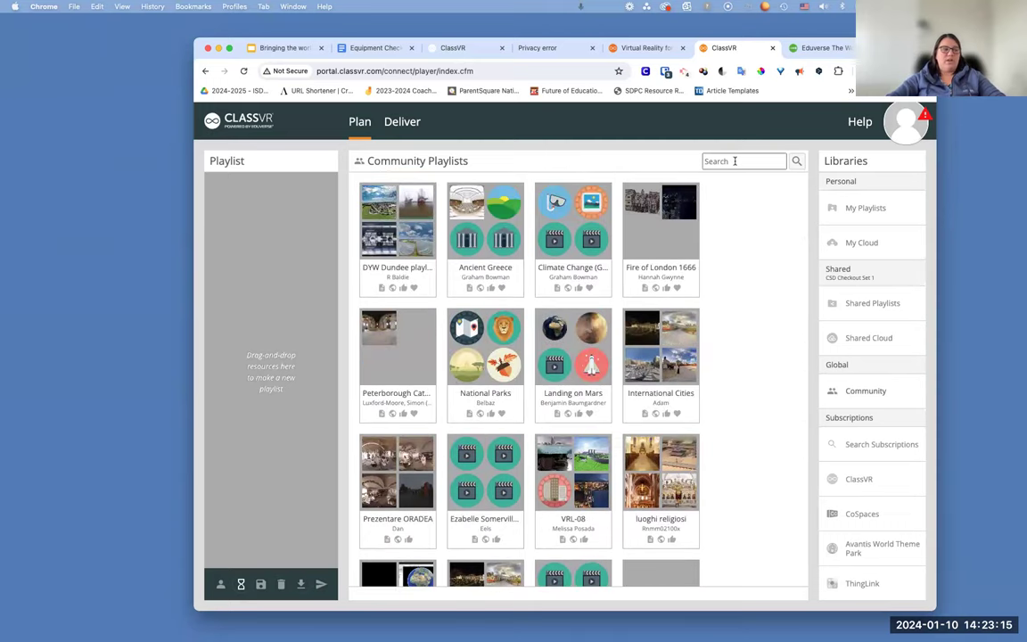
scroll(578, 290, "down", 1)
scroll(577, 290, "down", 10)
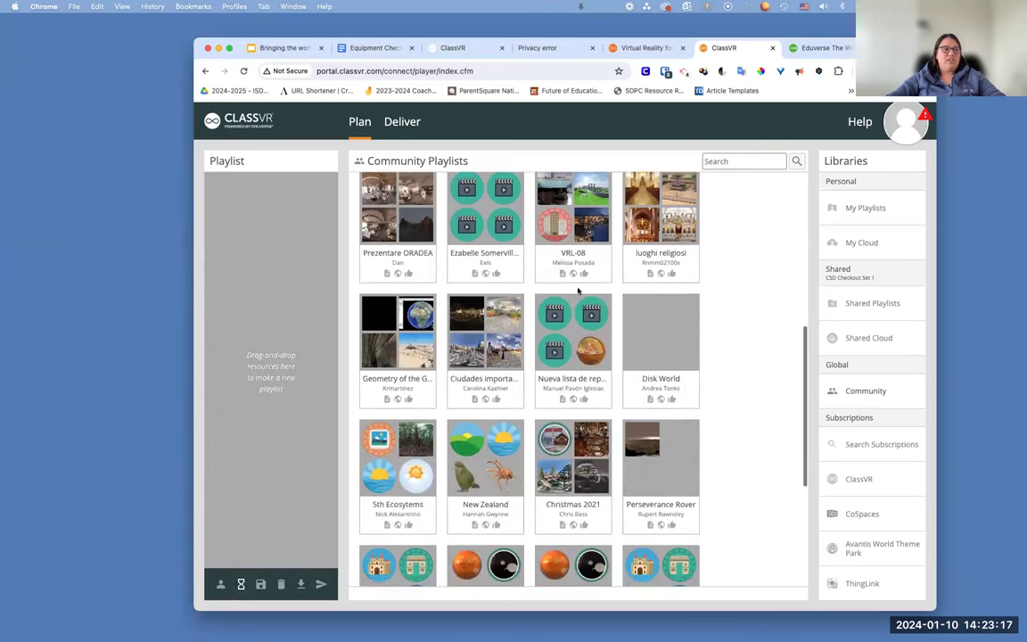
scroll(582, 299, "down", 5)
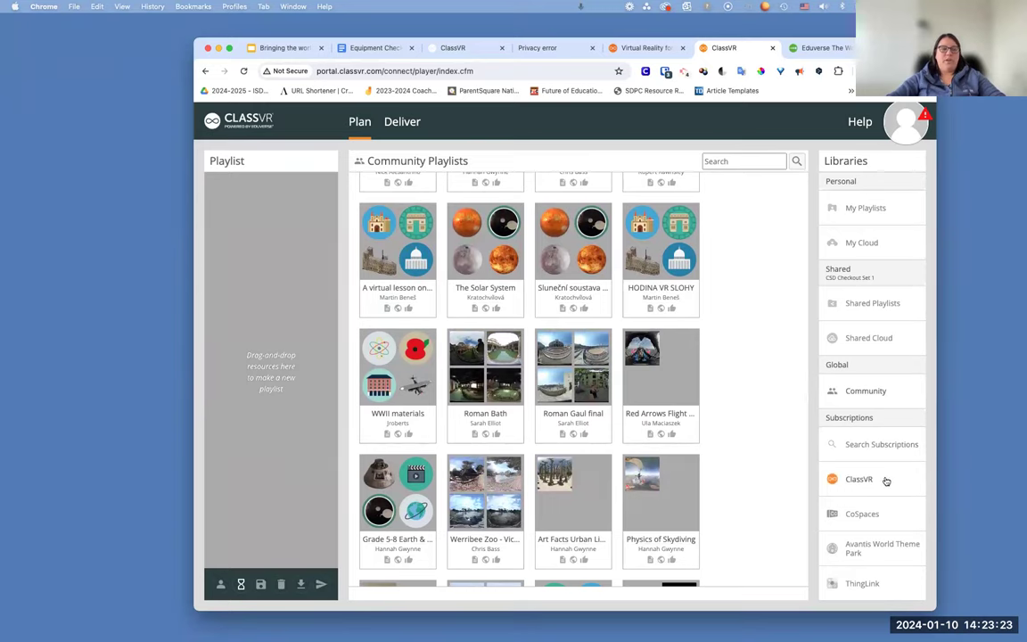
left_click(858, 479)
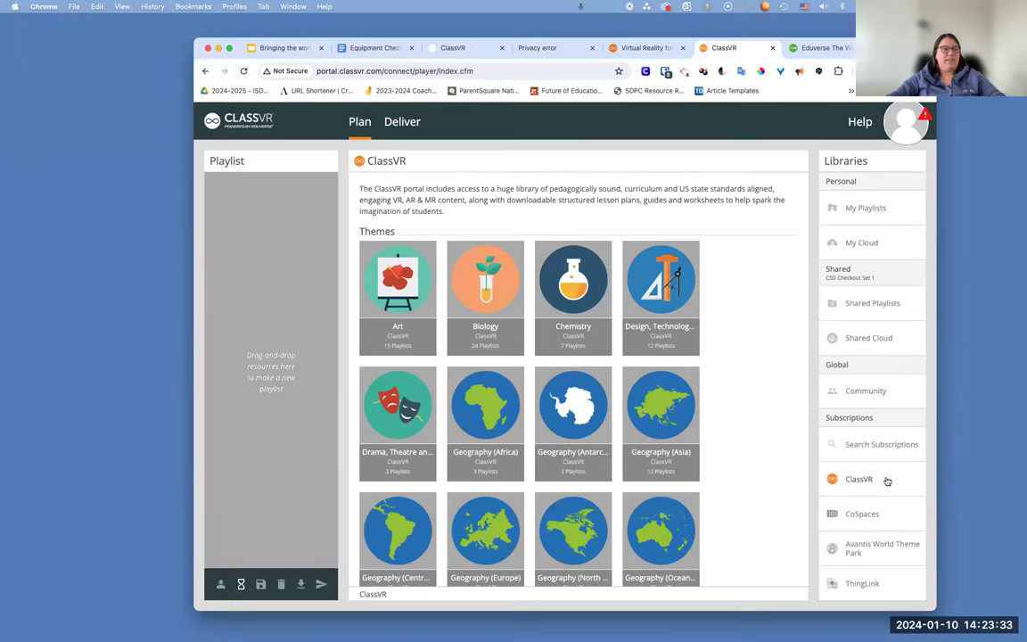
Open the American History playlist from the ClassVR History theme.
scroll(606, 346, "down", 3)
scroll(605, 346, "down", 4)
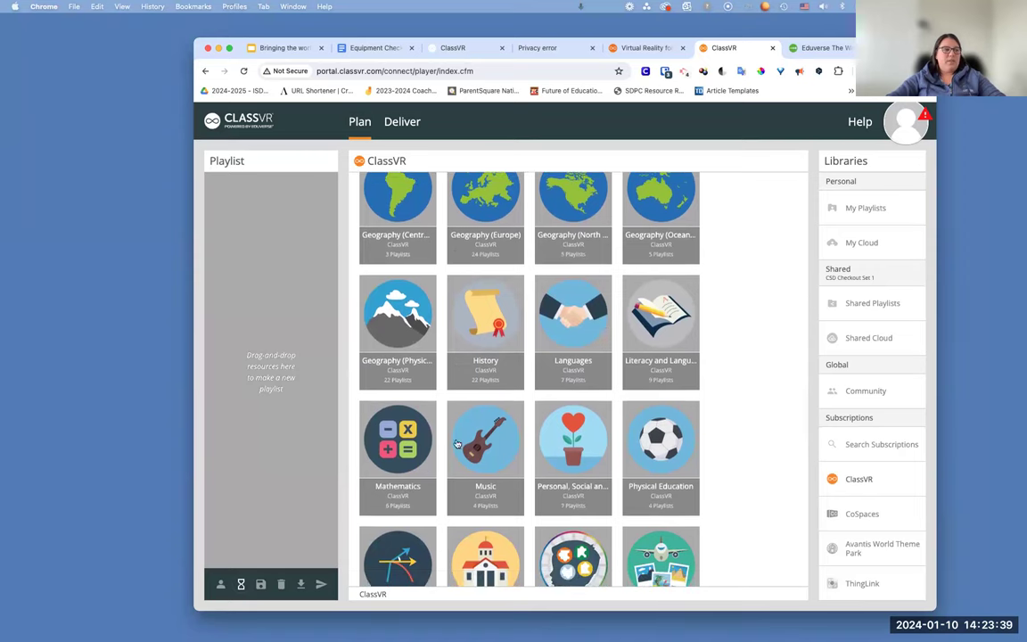
left_click(434, 335)
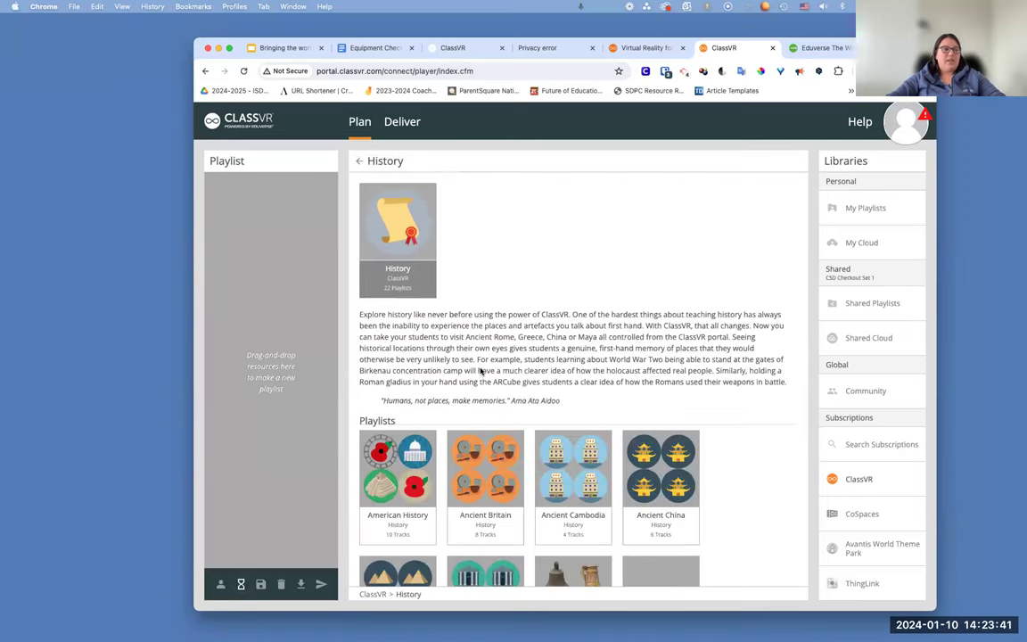
scroll(479, 371, "down", 5)
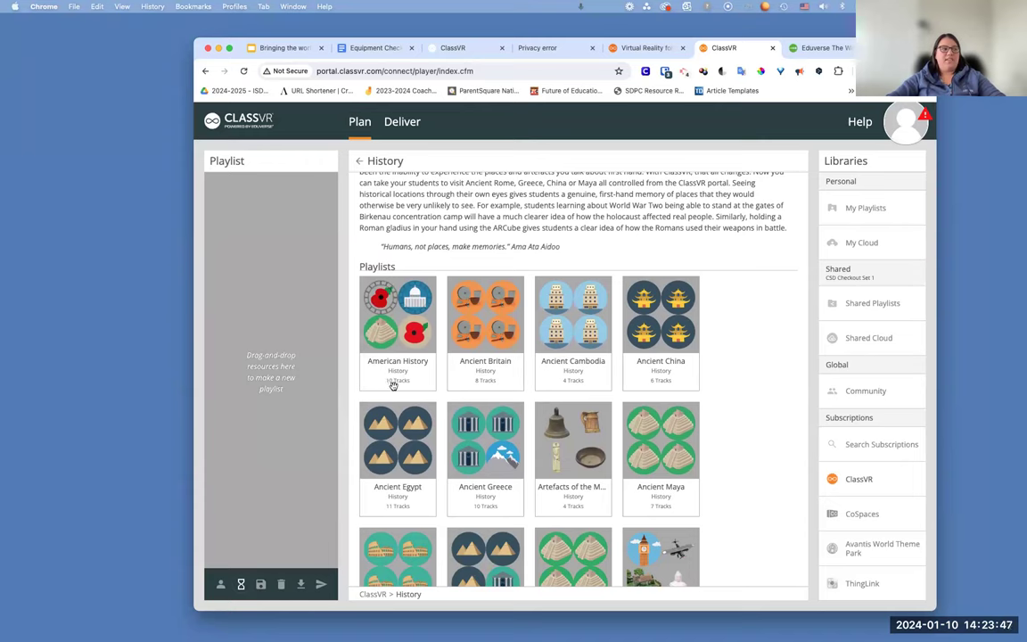
left_click(405, 366)
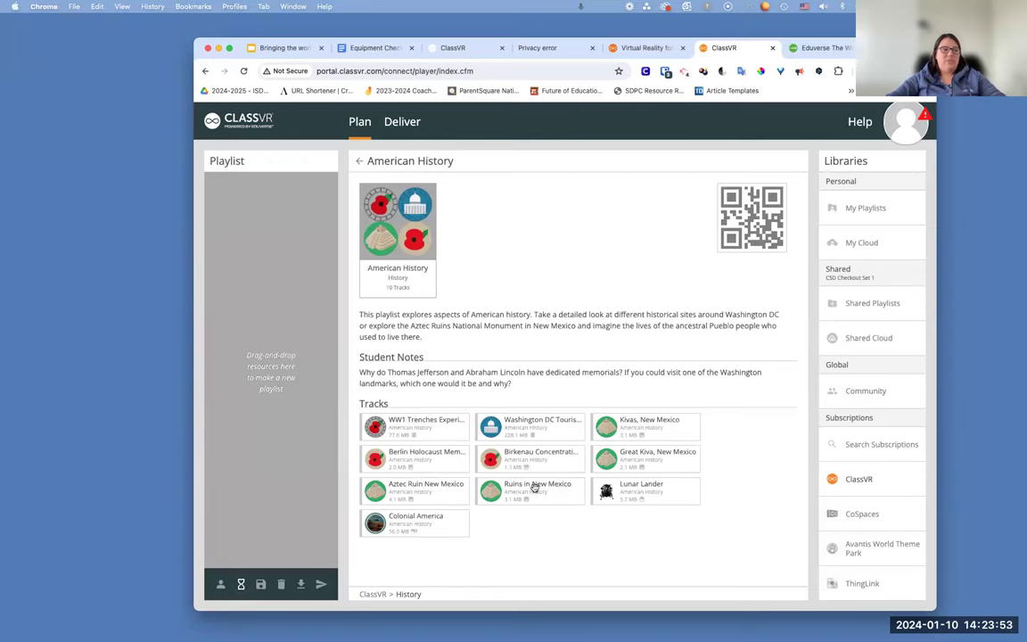
Add Ruins in New Mexico to the playlist, review its details, then show Avantis World Theme Park.
left_click_drag(534, 487, 292, 264)
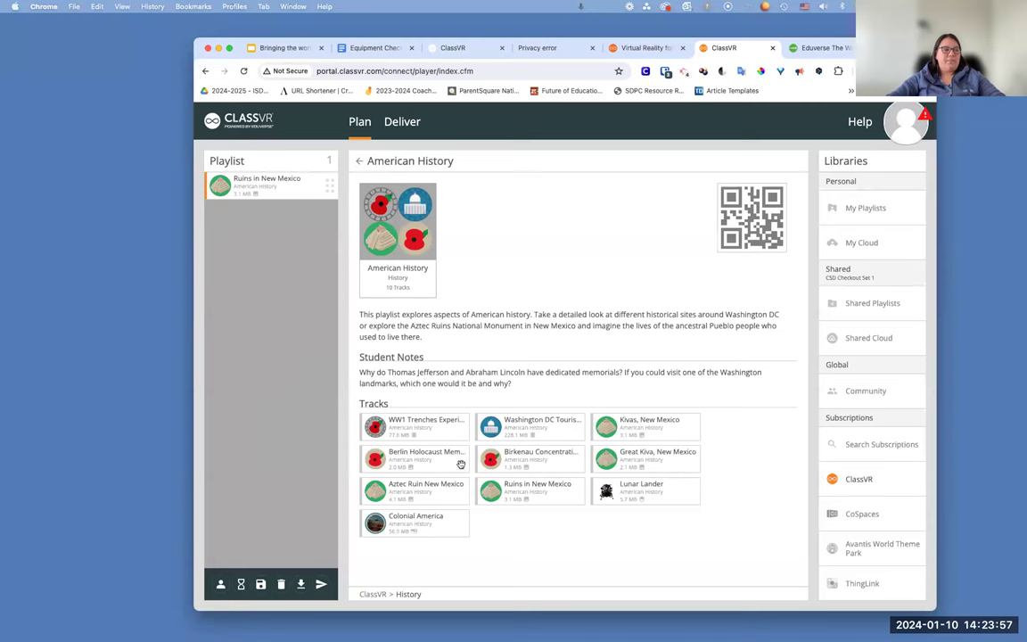
left_click(524, 486)
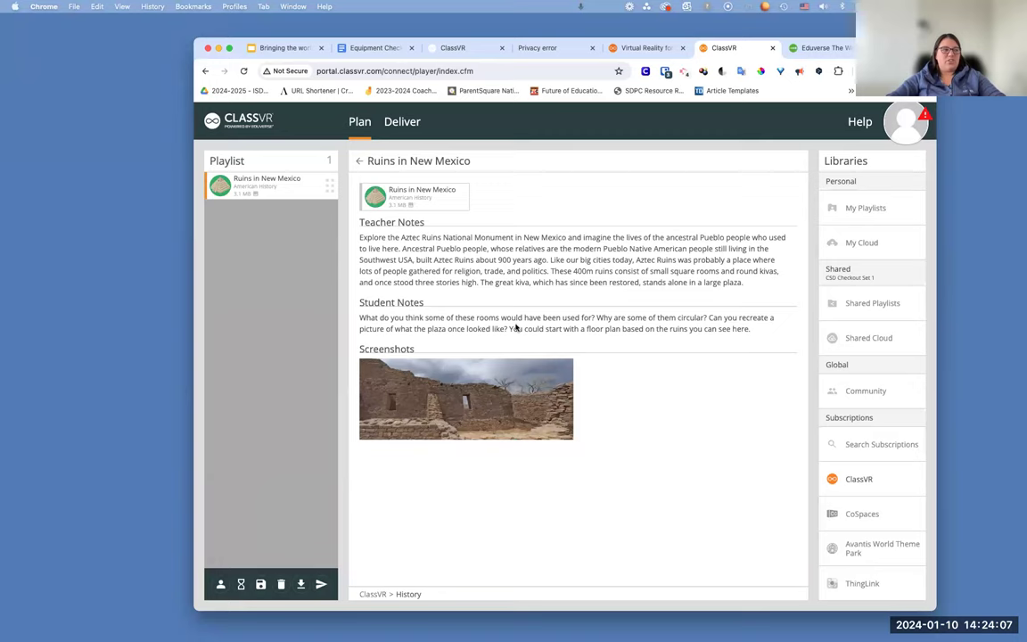
scroll(878, 450, "down", 3)
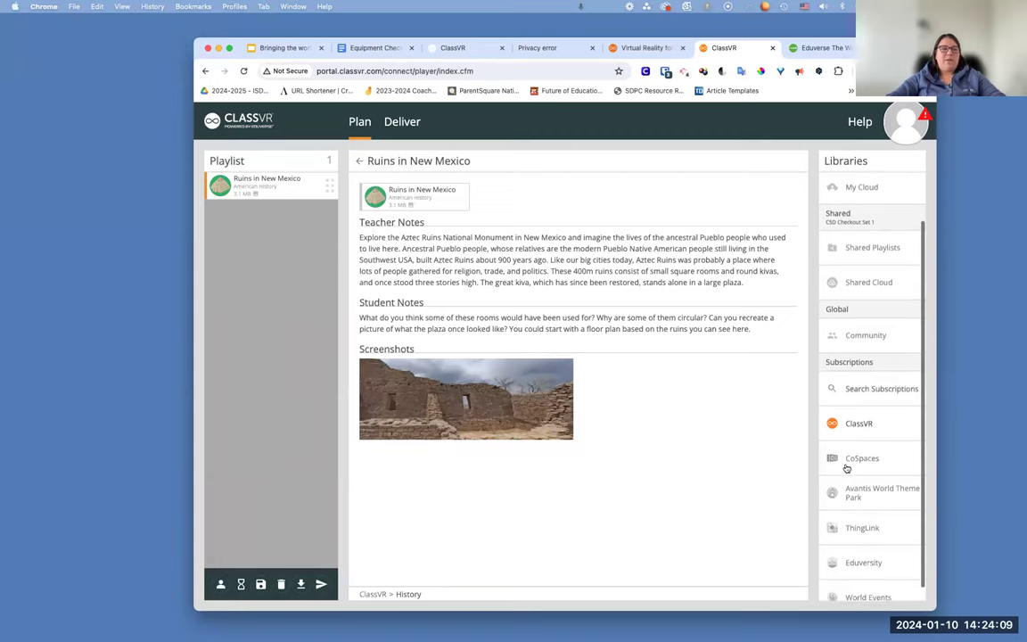
scroll(900, 460, "down", 1)
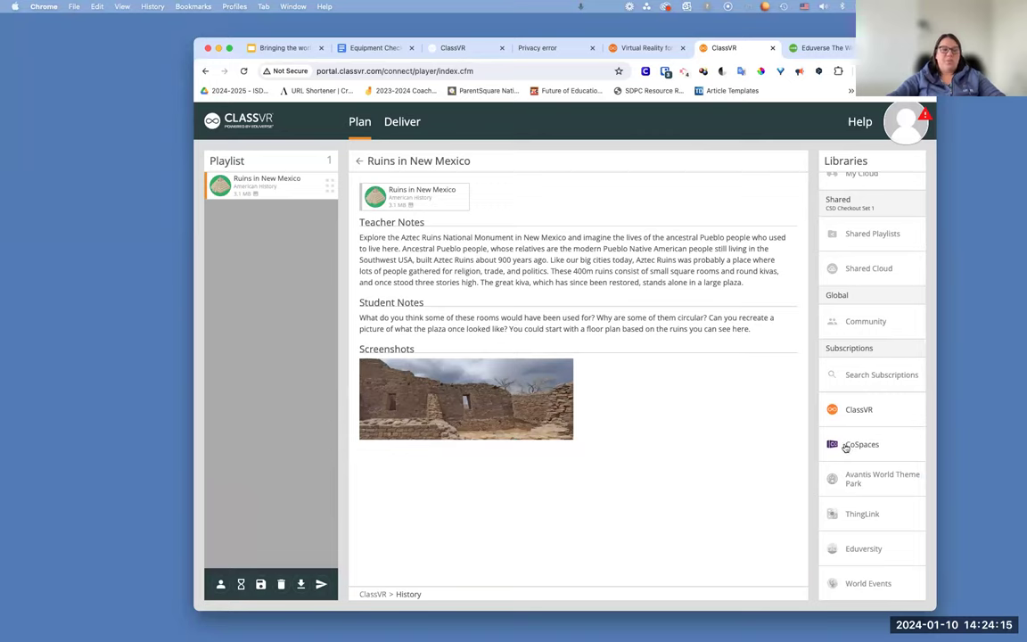
left_click(884, 481)
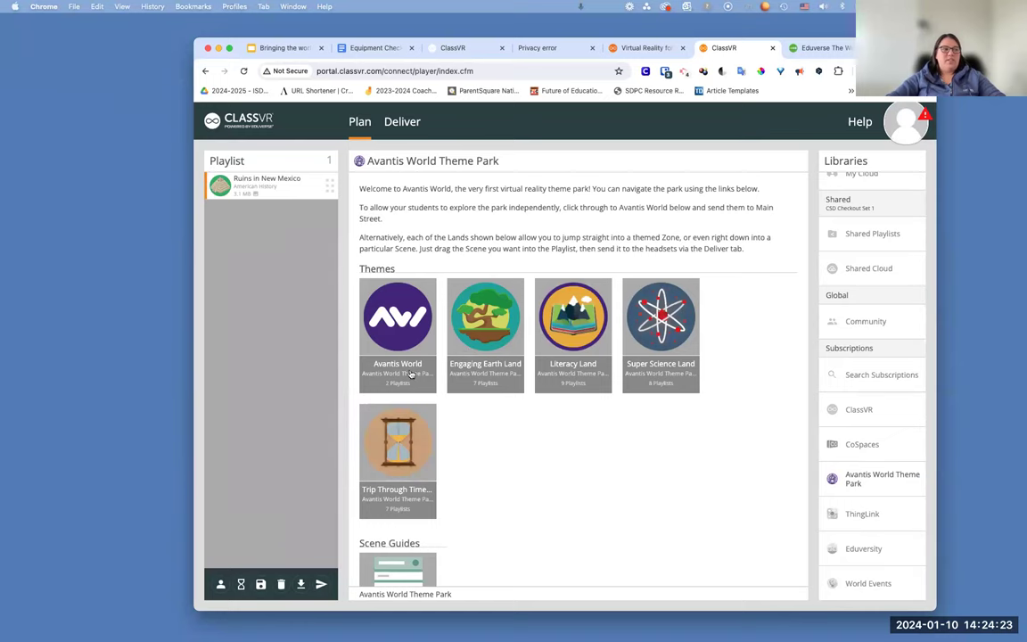
Reach The Black Death via Trip Through Time Land's Age of Exploration 1200–1700 CE playlist.
scroll(559, 360, "down", 2)
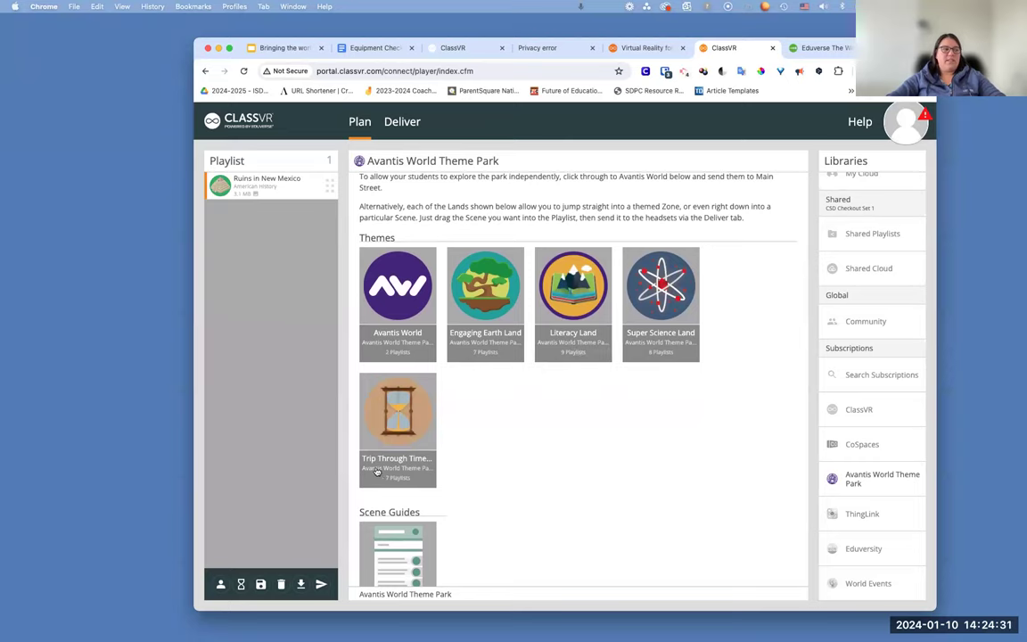
left_click(403, 459)
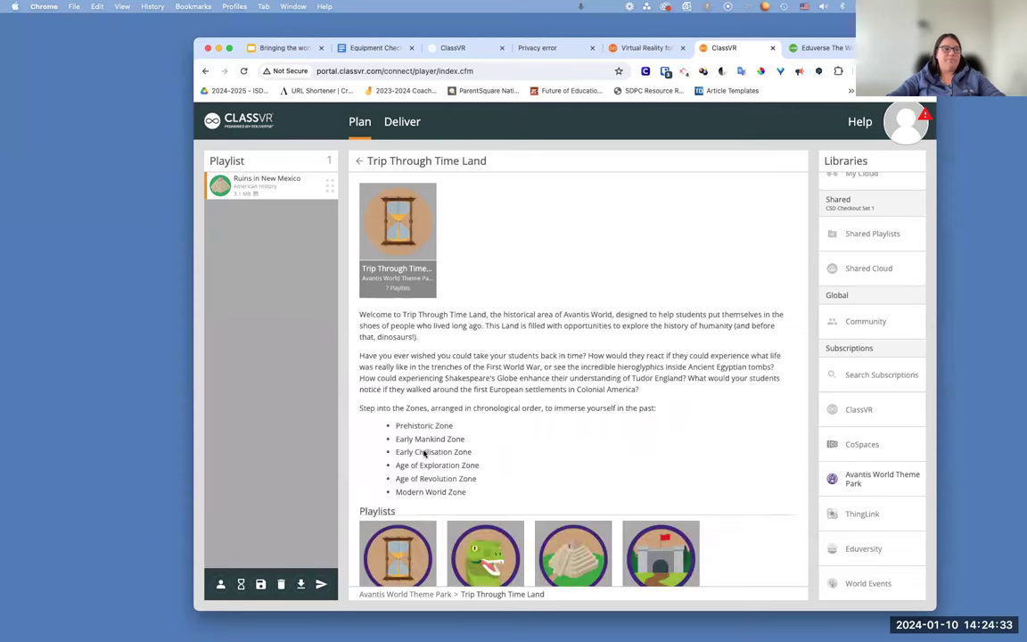
scroll(425, 452, "down", 3)
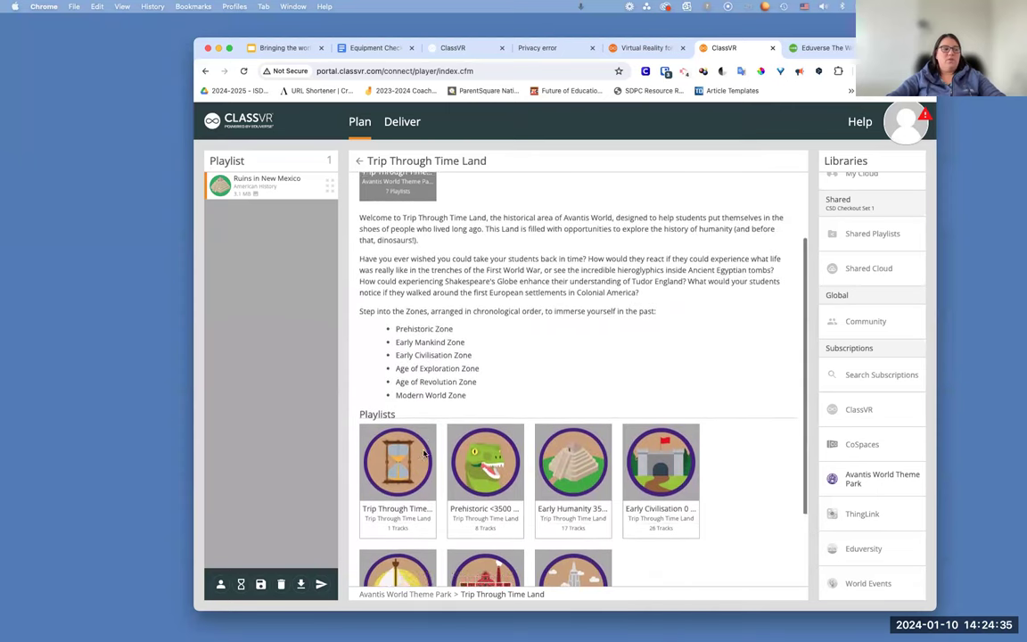
scroll(424, 450, "down", 3)
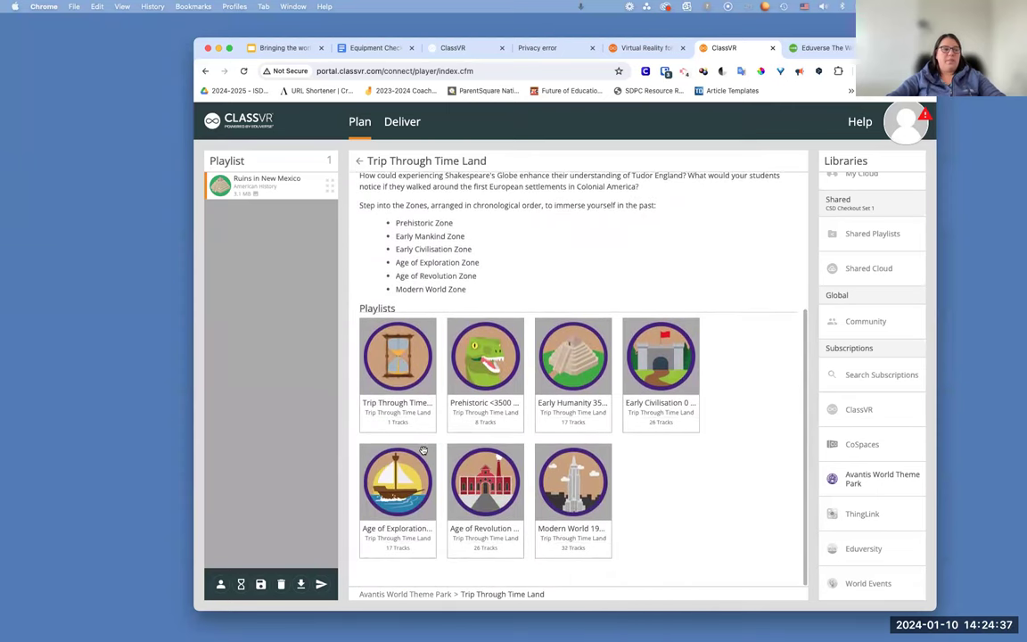
left_click(408, 528)
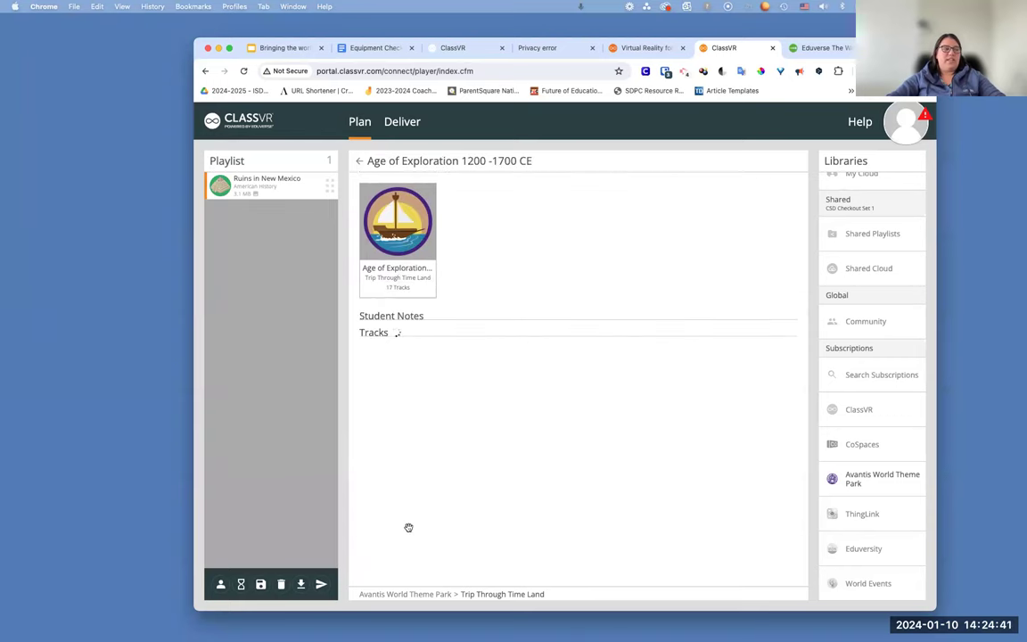
scroll(425, 463, "down", 2)
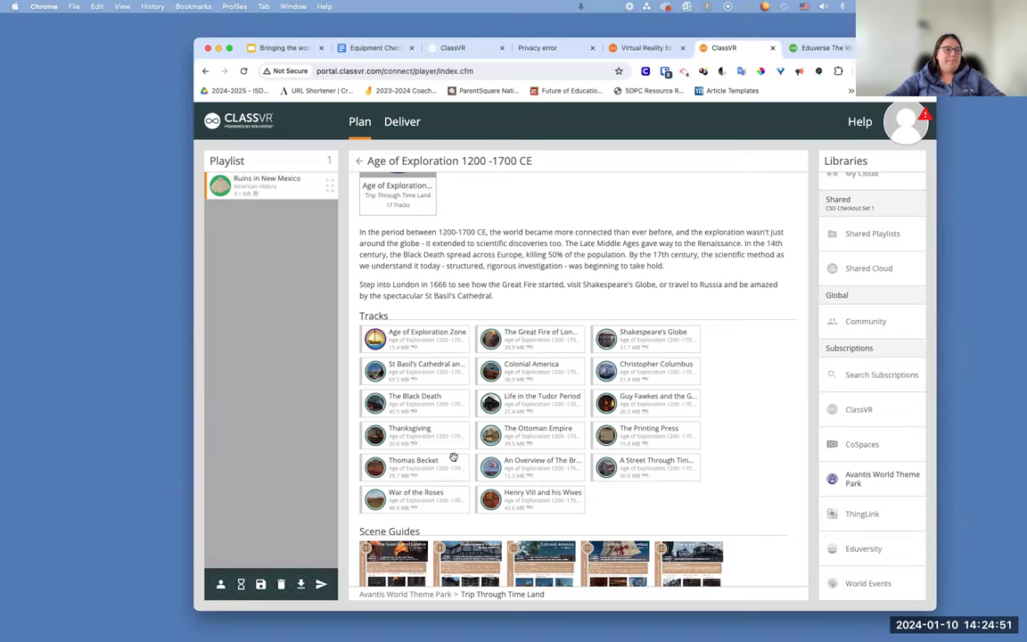
left_click(456, 399)
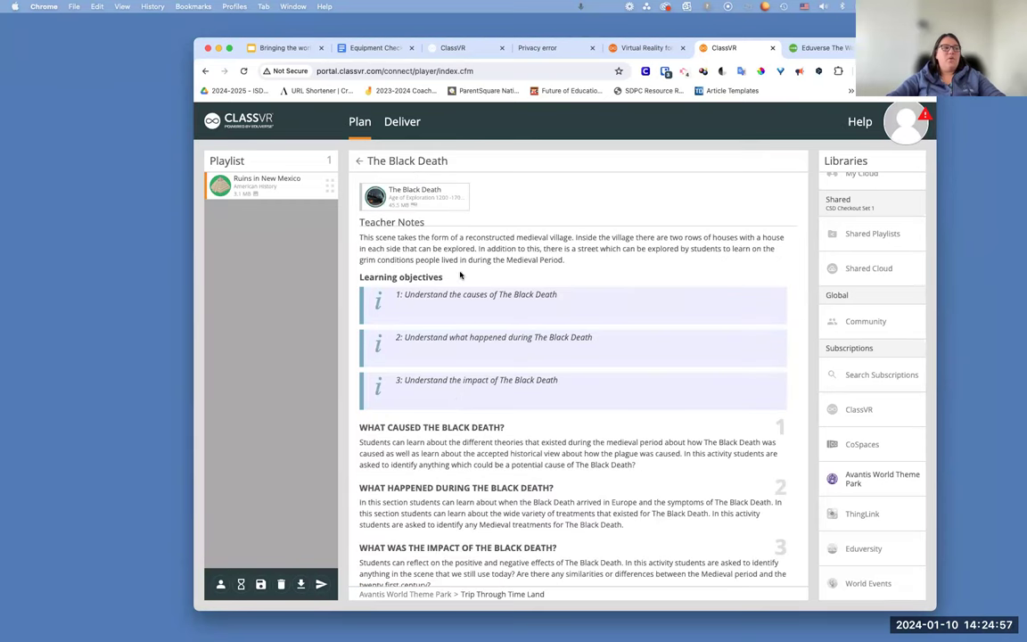
Review The Black Death's teacher notes and resources, then add it as the second playlist track.
scroll(460, 275, "down", 1)
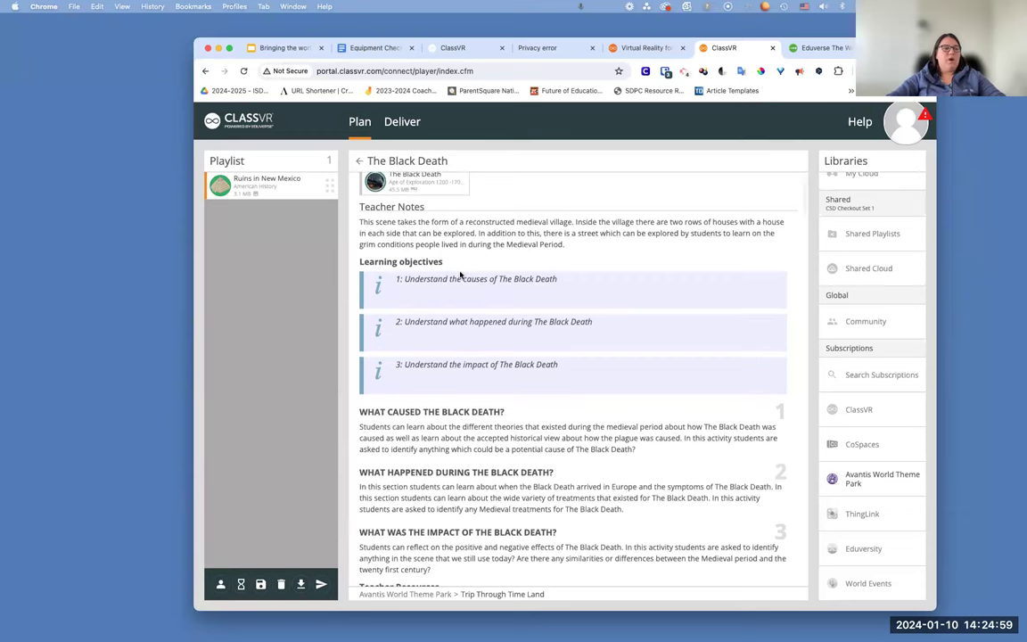
scroll(460, 275, "down", 5)
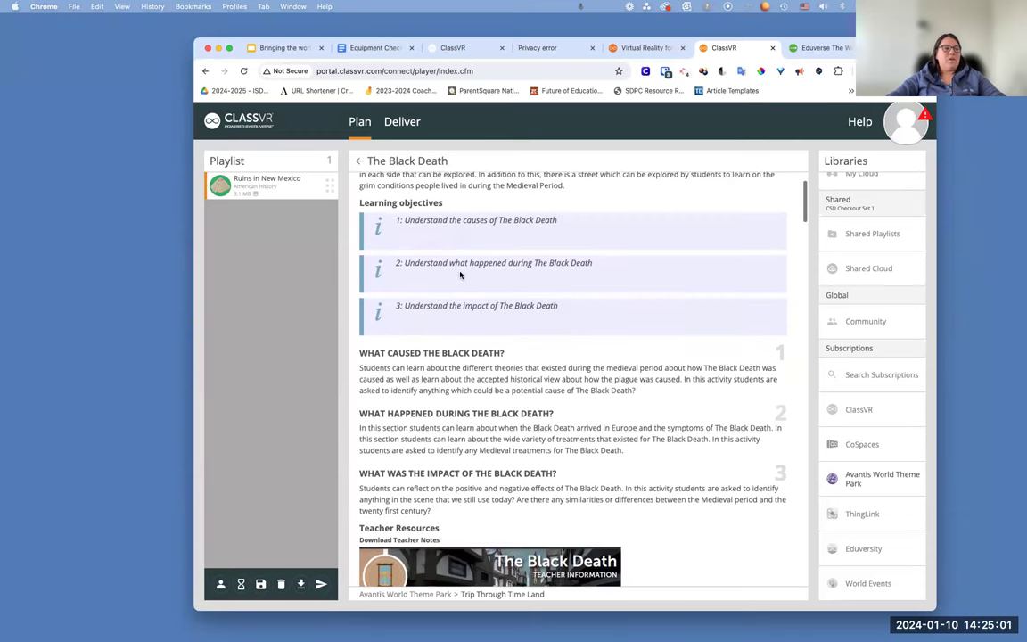
scroll(460, 276, "down", 8)
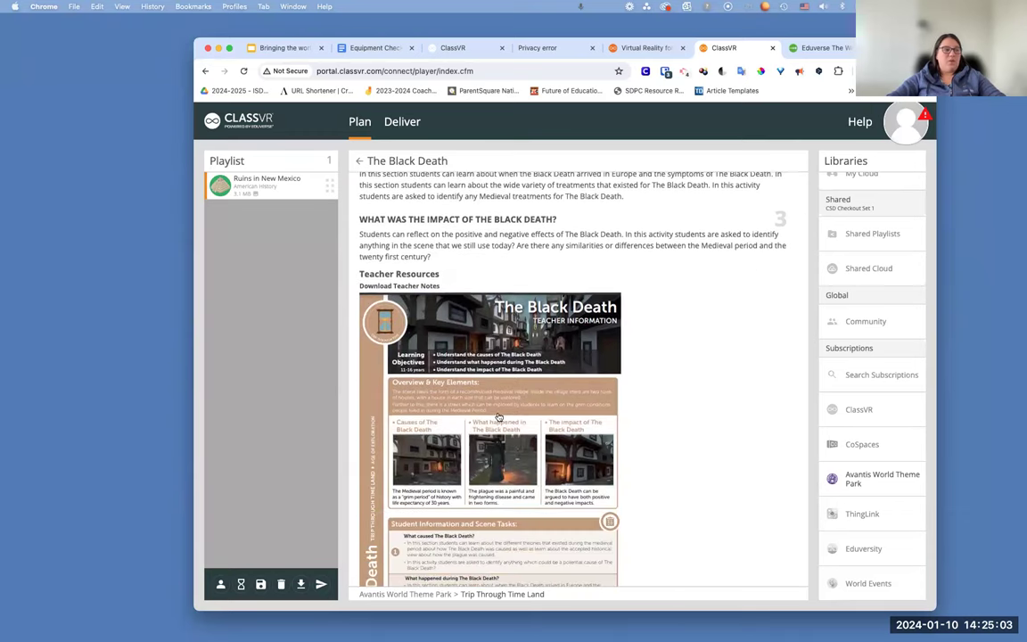
scroll(499, 416, "down", 2)
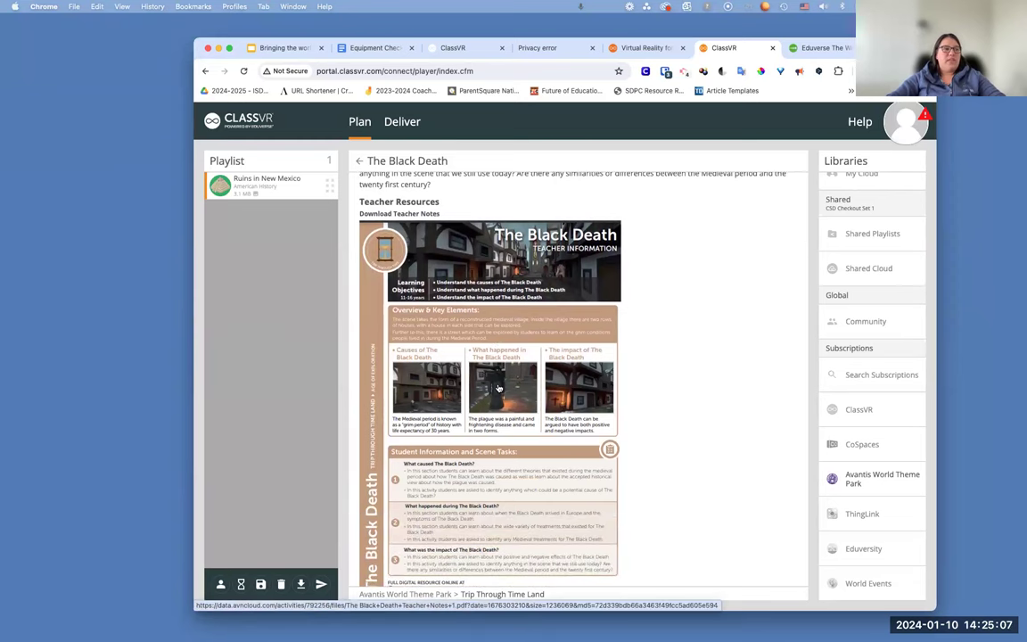
scroll(499, 388, "down", 4)
scroll(499, 387, "down", 15)
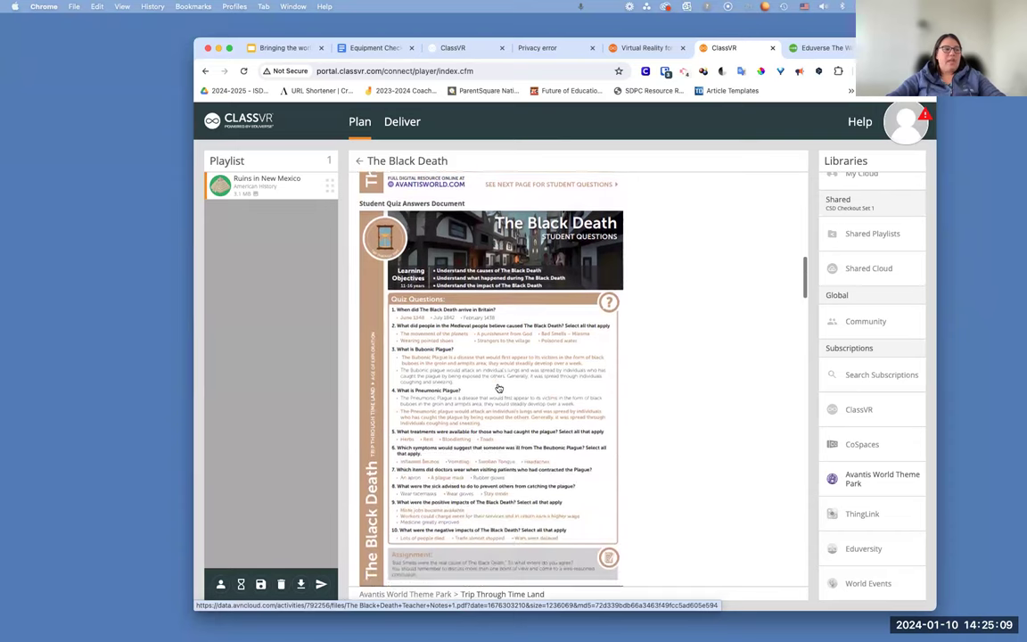
scroll(498, 387, "down", 3)
scroll(498, 387, "up", 20)
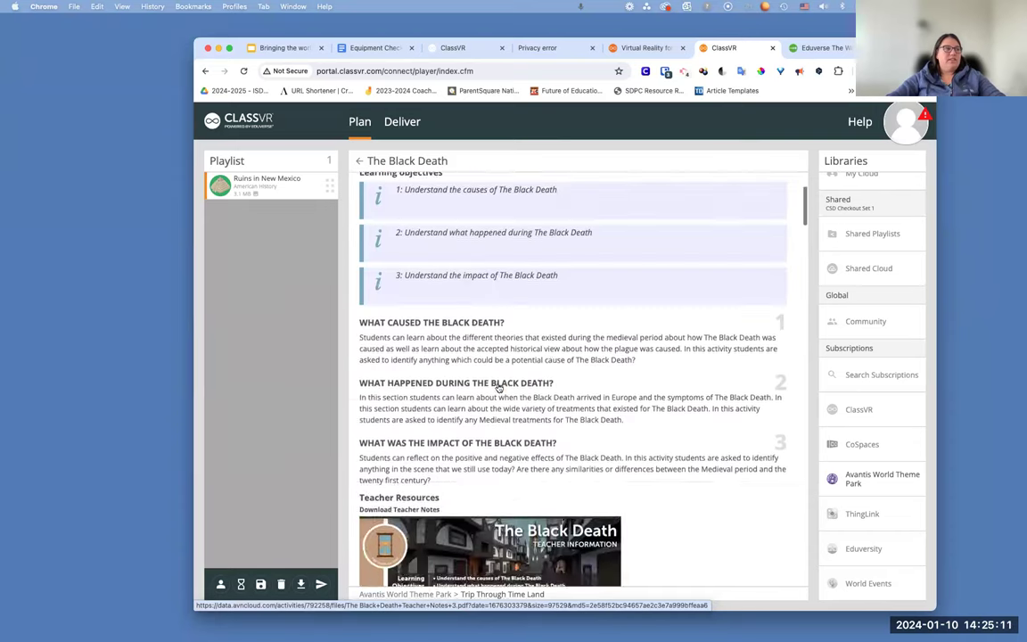
left_click_drag(405, 197, 252, 235)
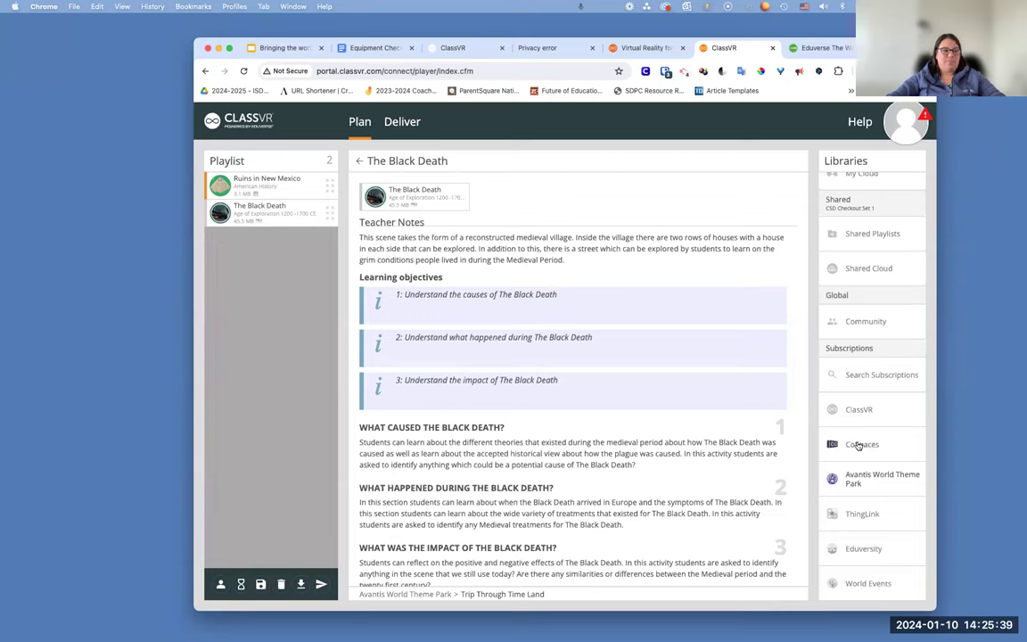
Show Eduversity's Language Labs theme and preview its English language playlist.
left_click(893, 548)
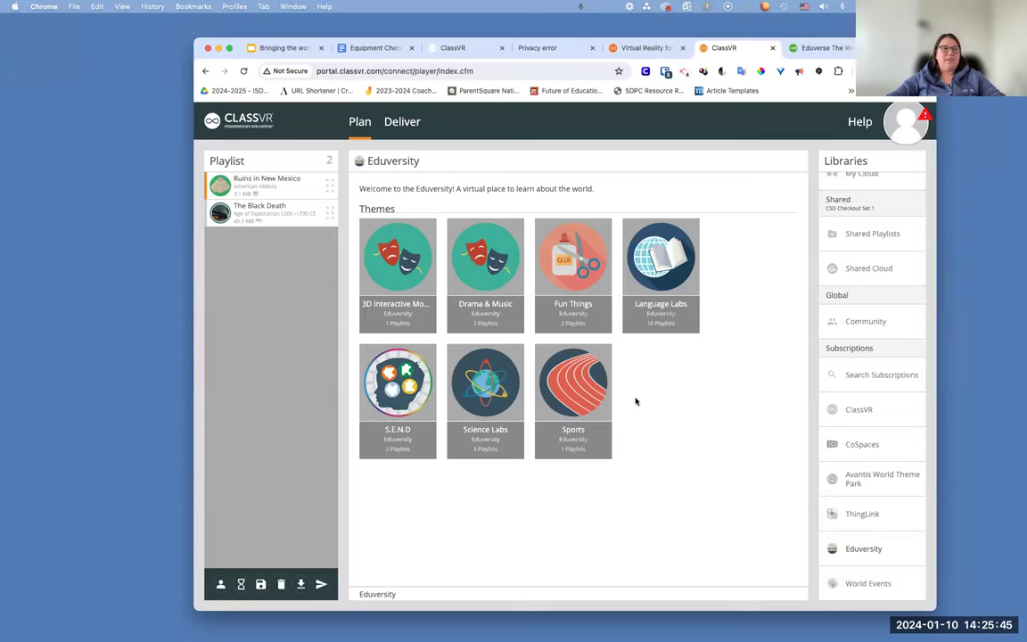
left_click(646, 305)
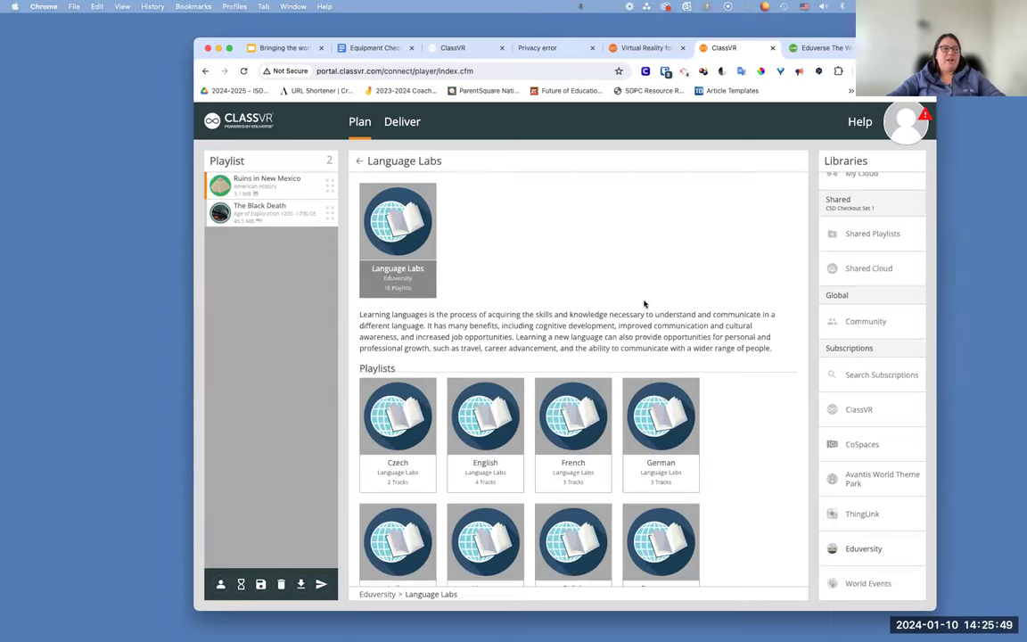
scroll(645, 305, "down", 3)
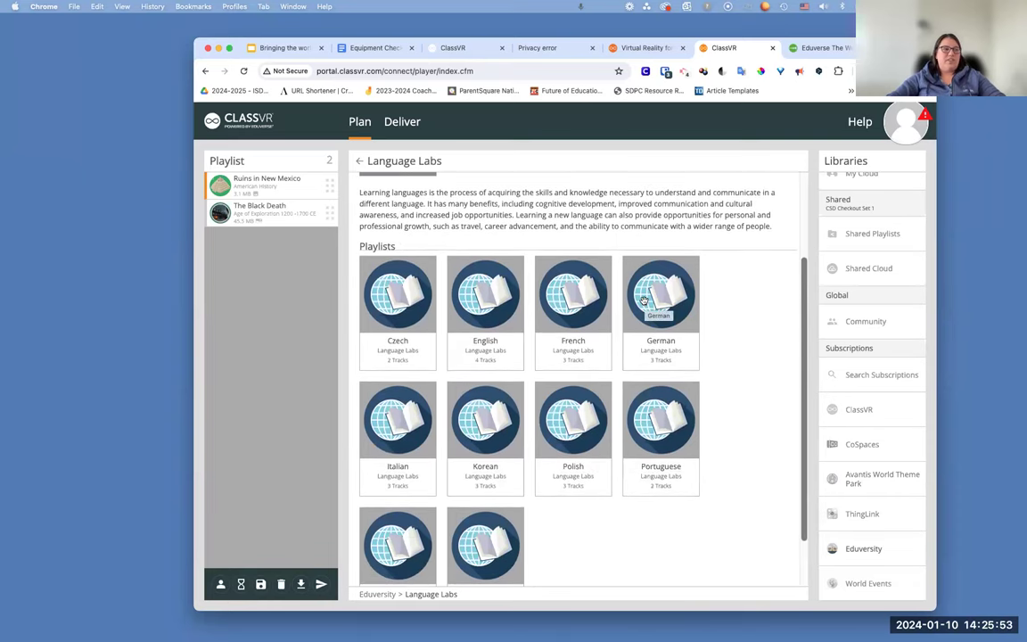
left_click(502, 340)
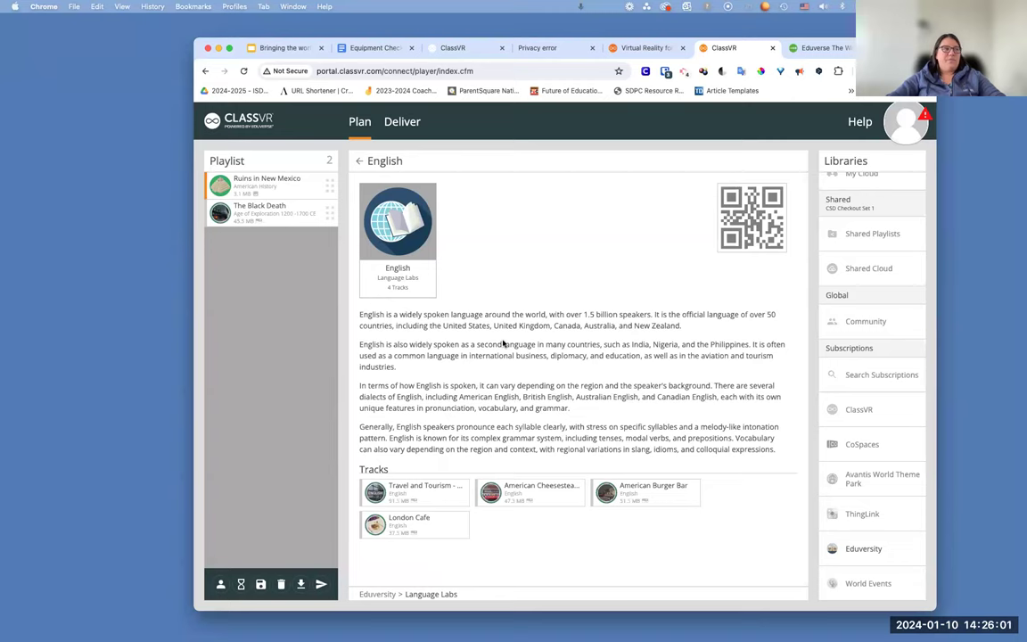
left_click(358, 161)
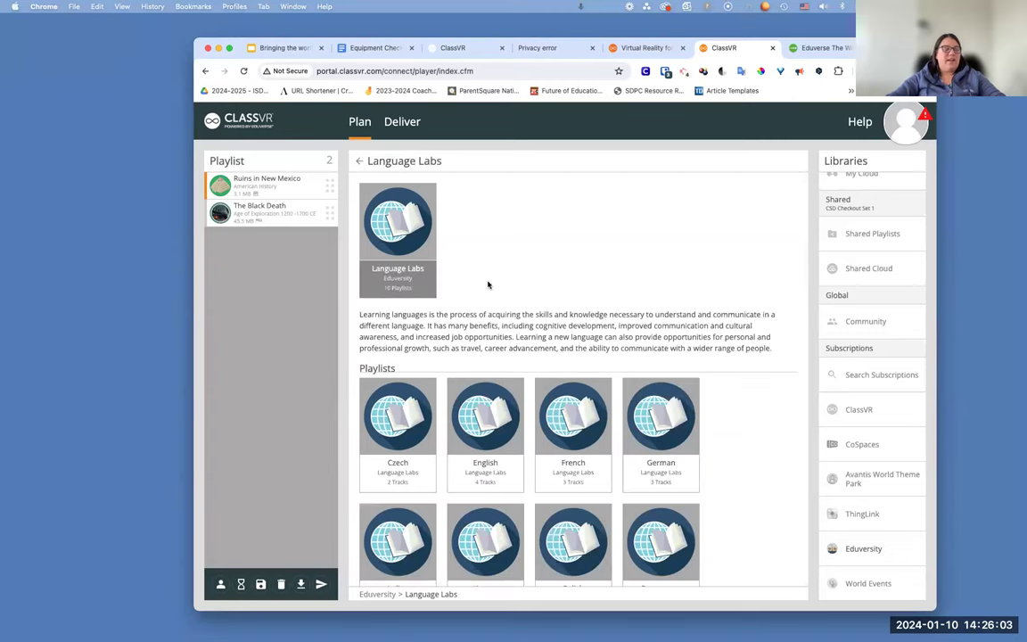
Browse the French playlist's Travel and Tourism - Airport French track, then return to Language Labs.
scroll(487, 284, "down", 2)
scroll(488, 284, "down", 3)
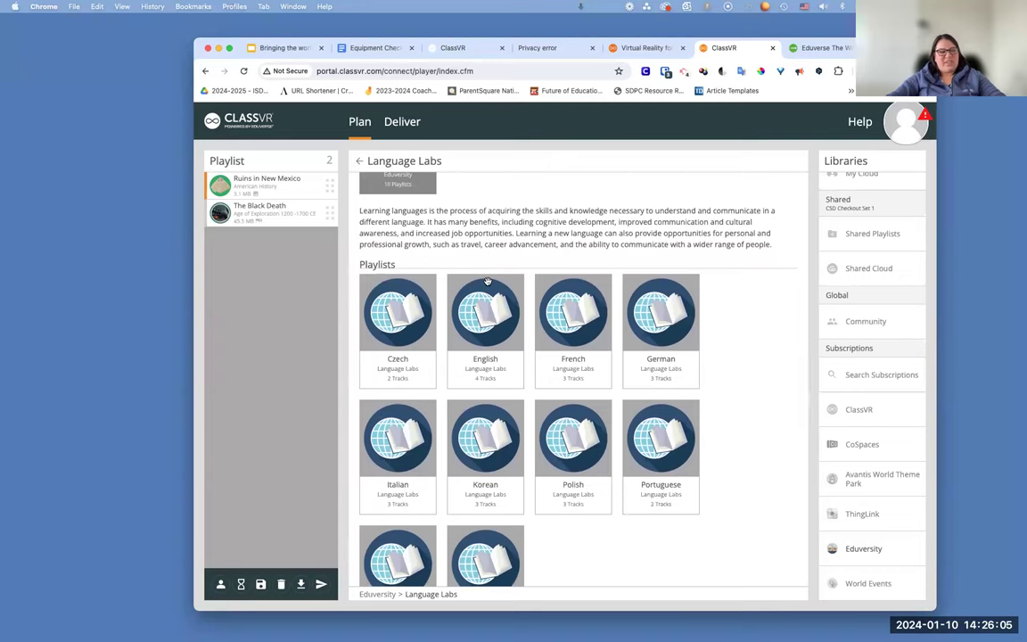
scroll(488, 281, "down", 3)
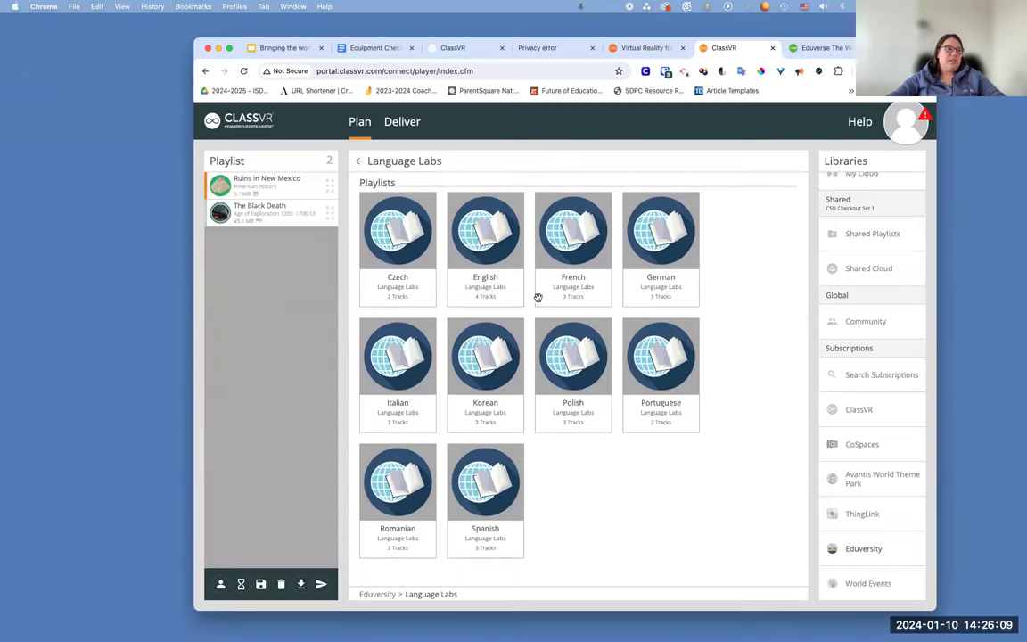
left_click(573, 272)
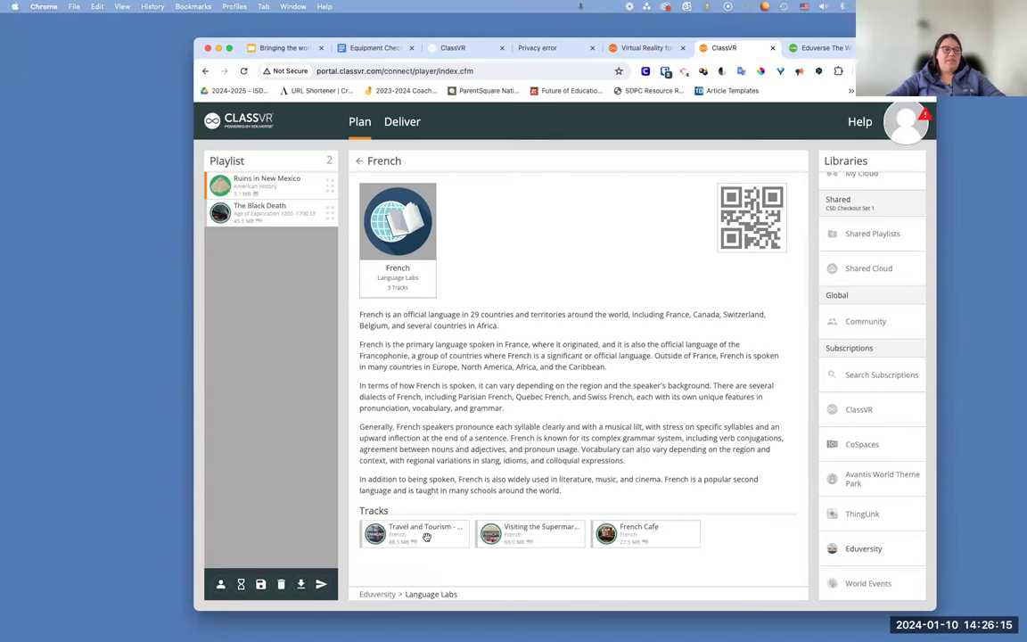
left_click(426, 537)
scroll(462, 419, "down", 10)
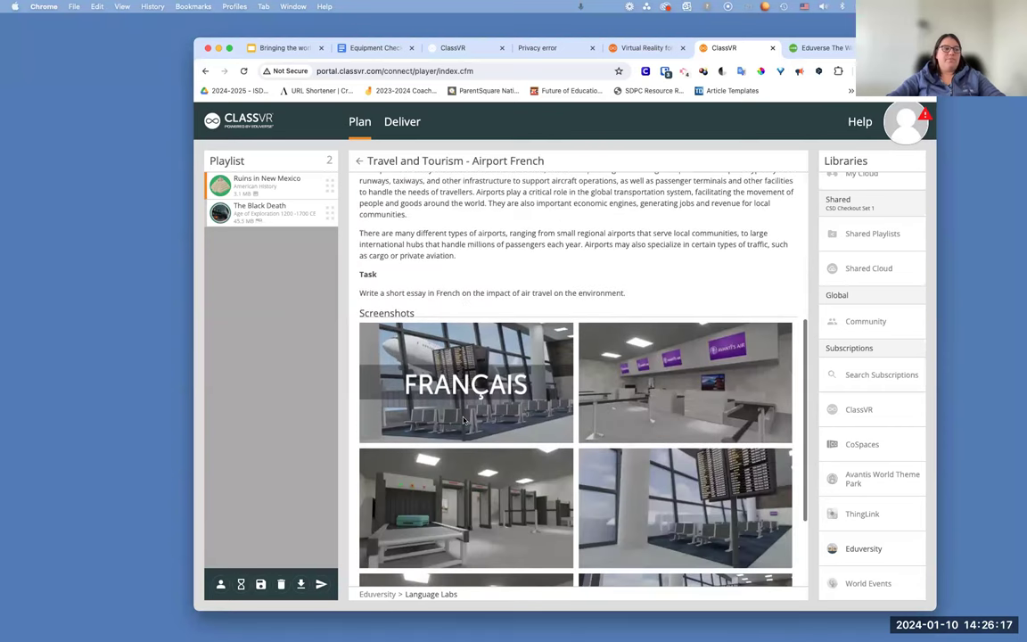
scroll(463, 419, "down", 3)
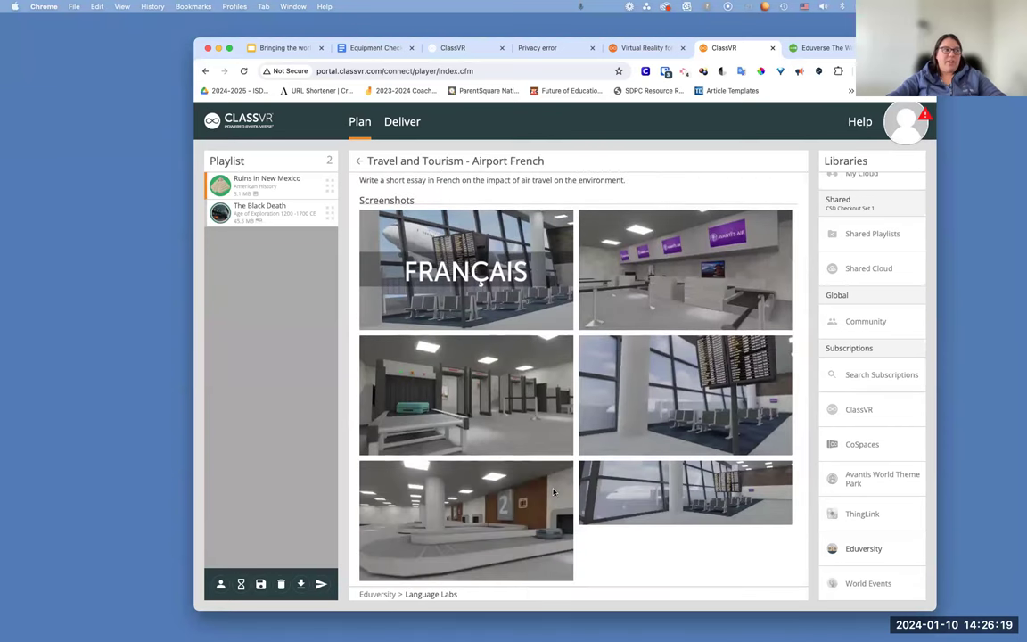
left_click(358, 162)
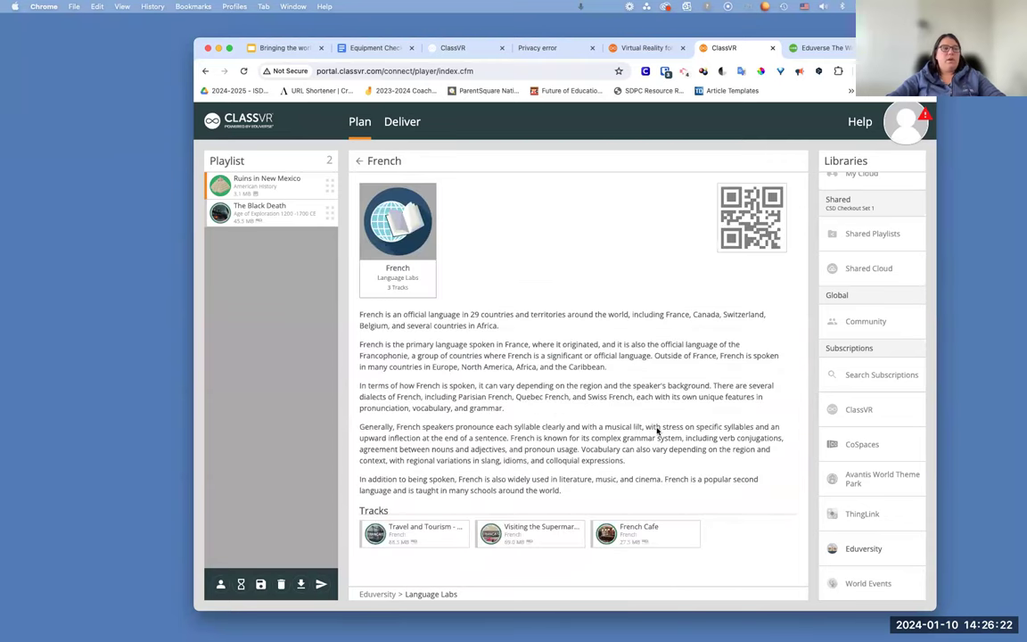
left_click(358, 161)
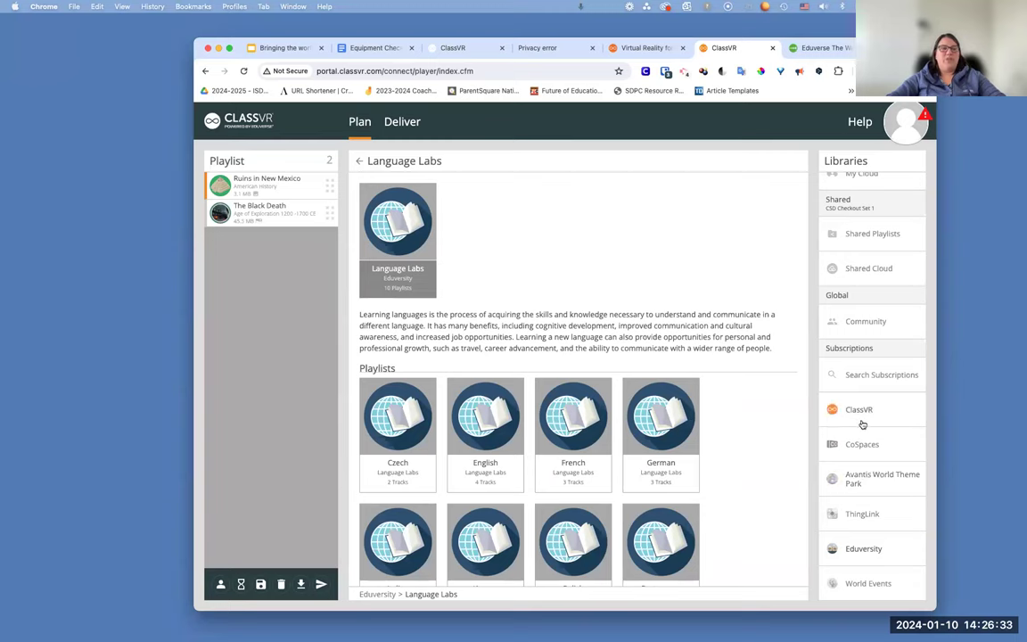
Browse the World Events library, then move to Subscription Search across all subscriptions.
left_click(870, 580)
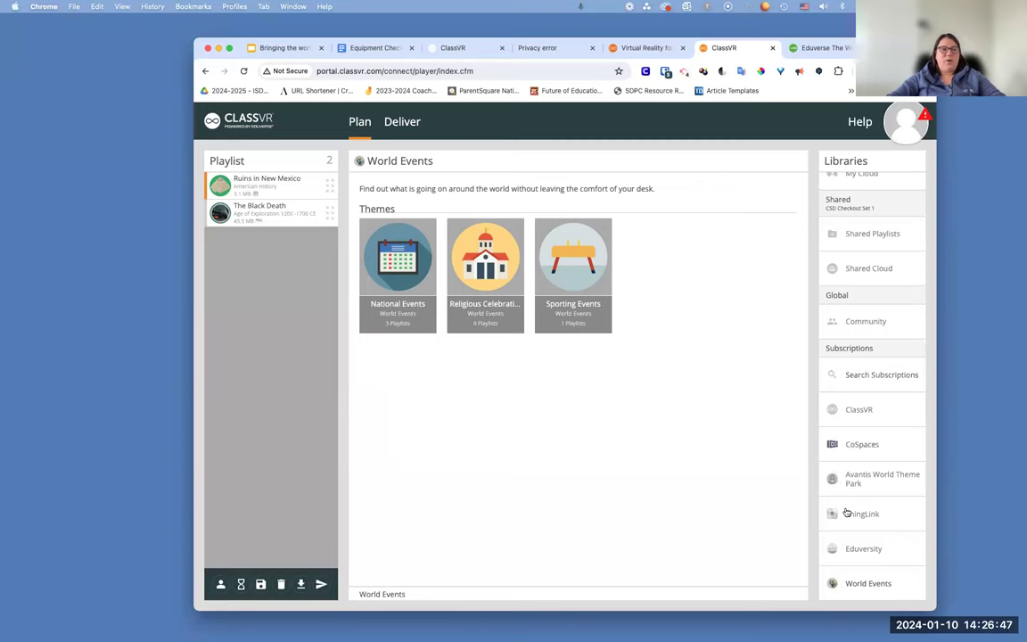
left_click(858, 377)
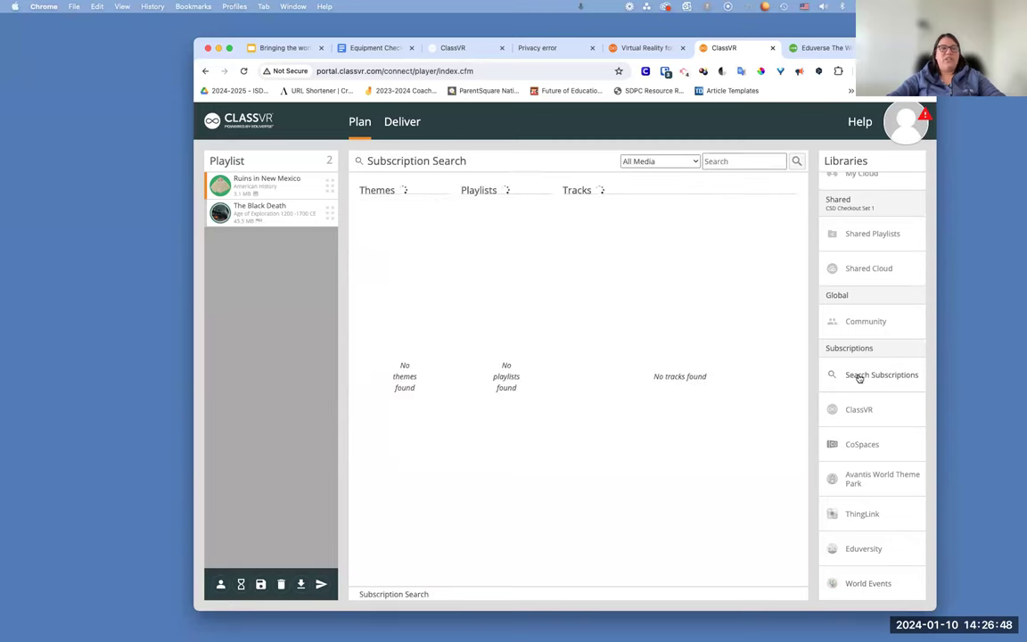
Search 'Romeo' and add Romeo and Juliet - Demo as the playlist's third track.
left_click(731, 162)
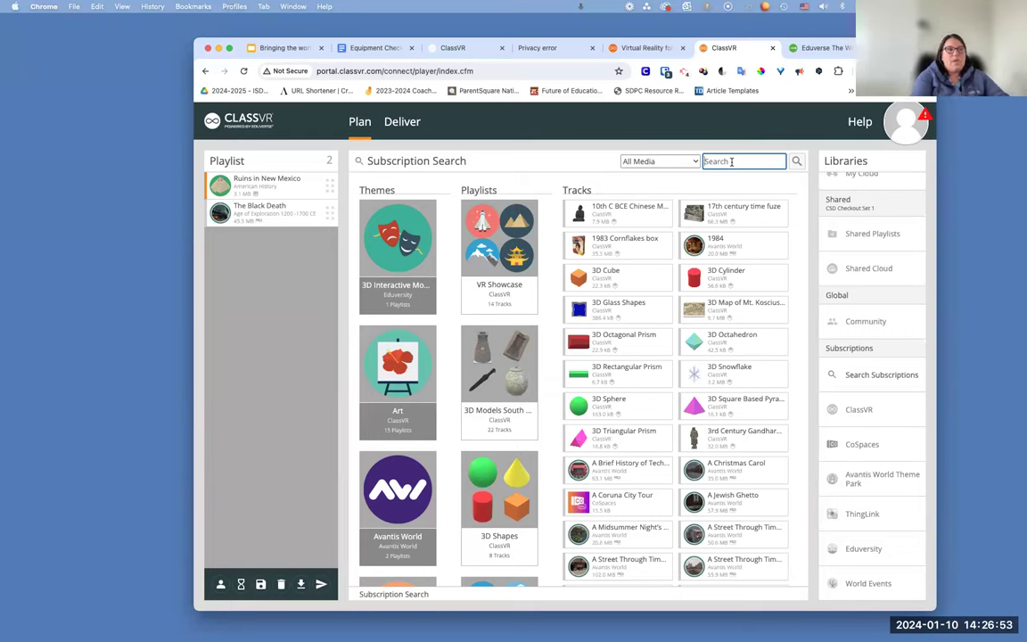
type("Romeo")
key("Return")
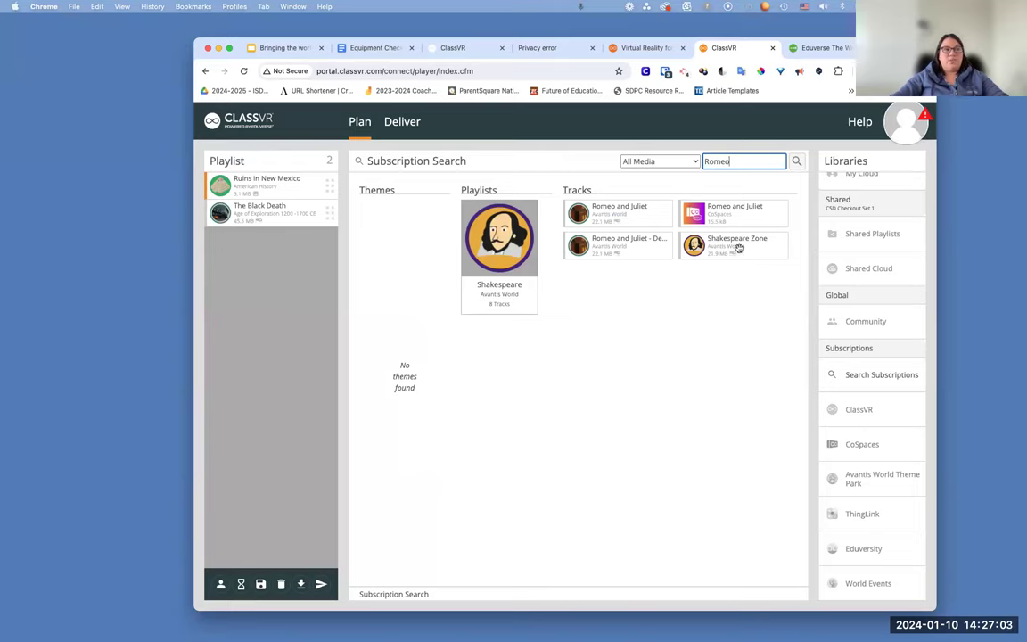
left_click(634, 246)
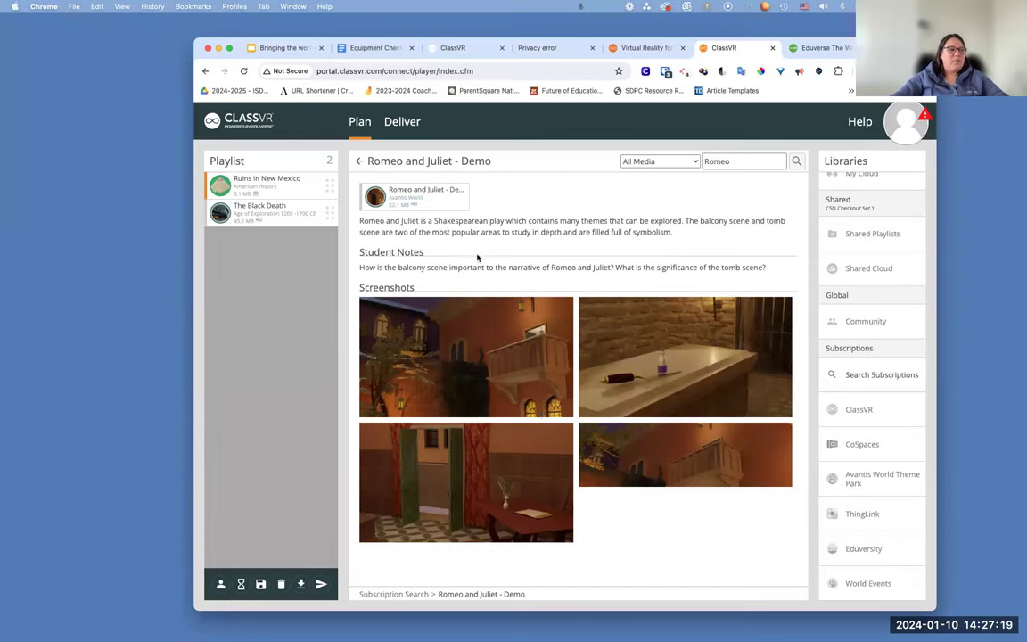
left_click_drag(415, 196, 270, 282)
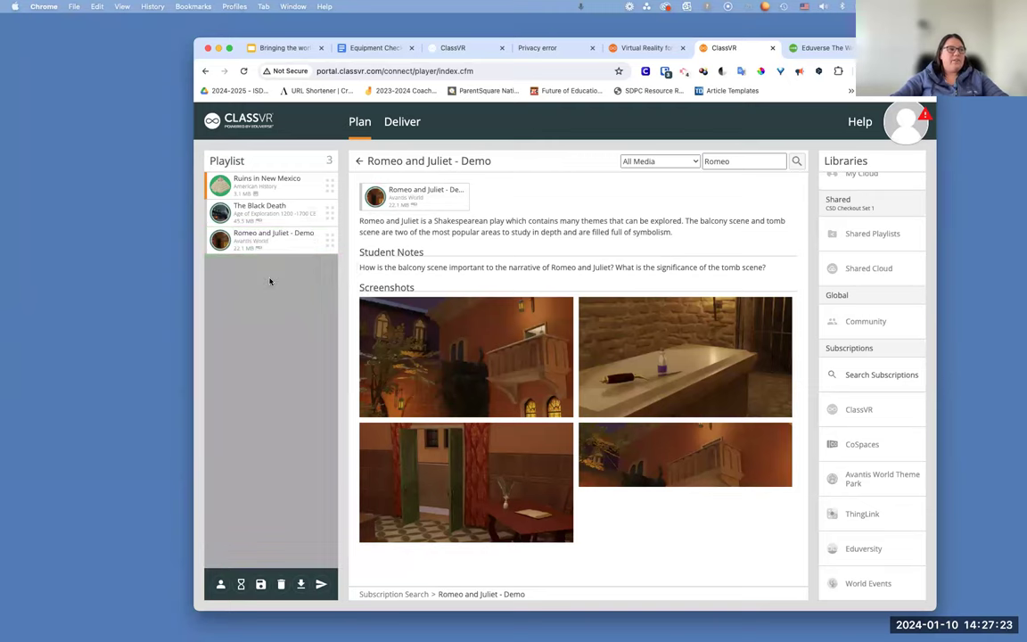